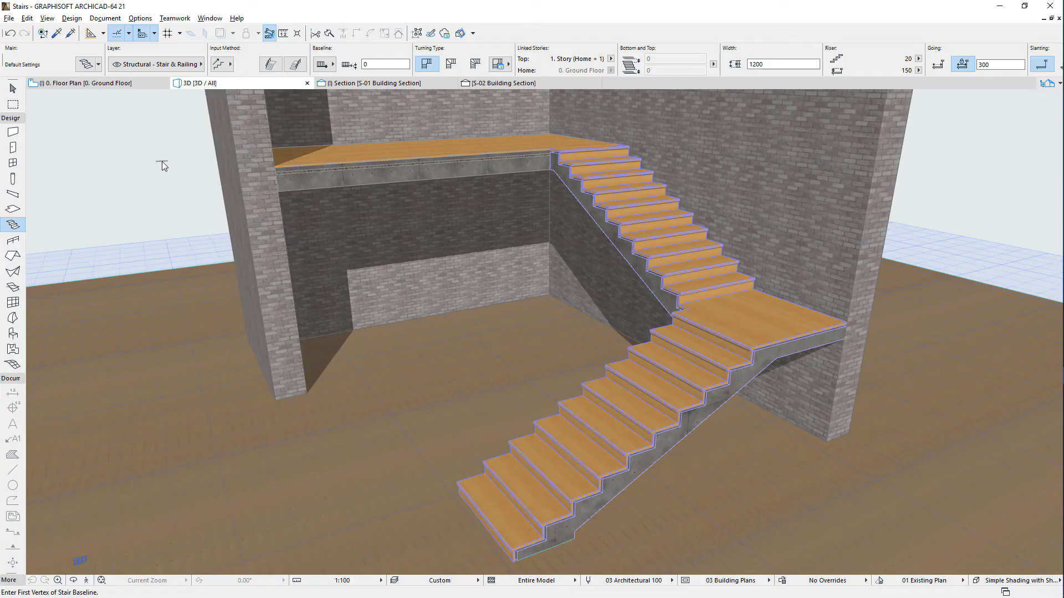
- Switch to the ground floor plan and open the default stair settings at the general stair geometry page
key("F2")
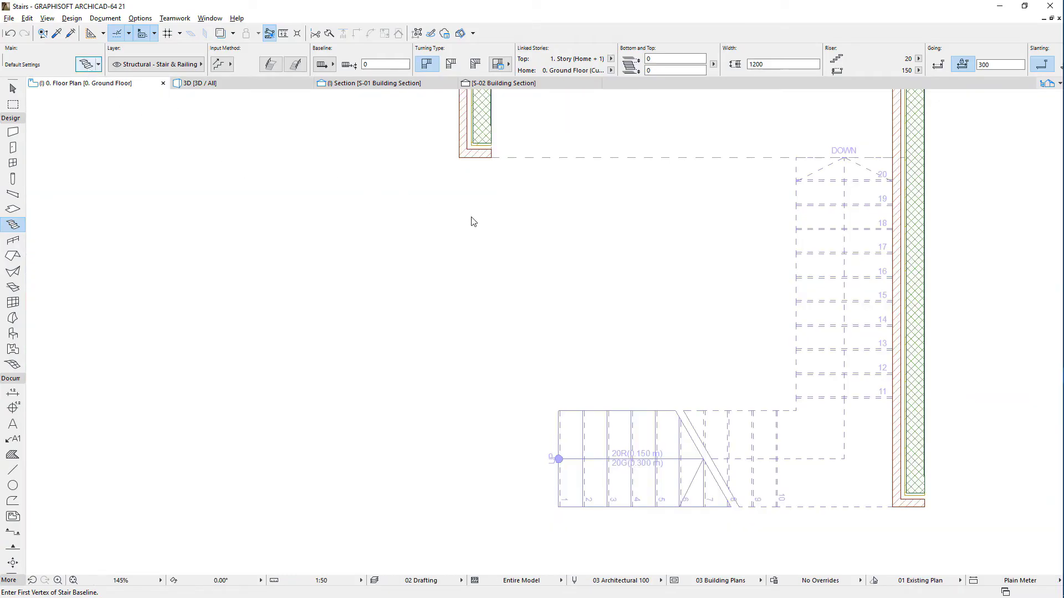
key("ctrl+t")
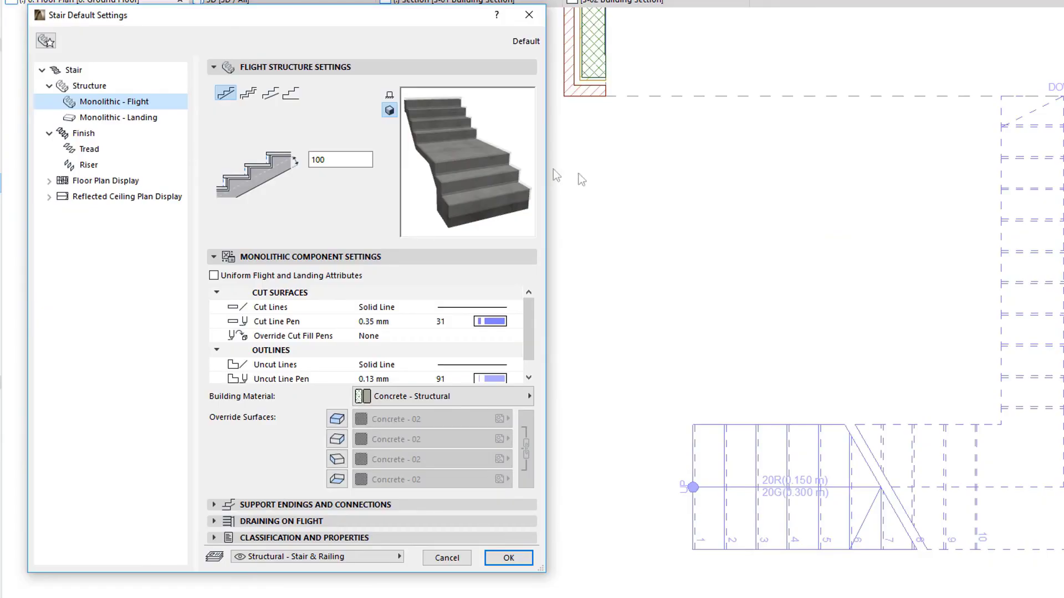
left_click(128, 74)
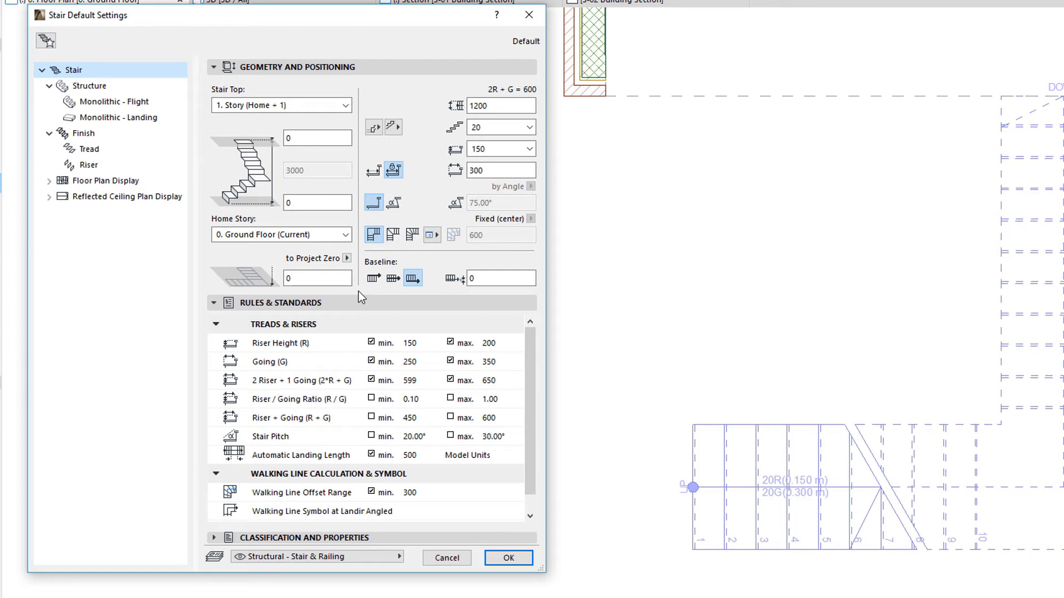
- Link the default stair's top to 1. Story (Home + 1) and its home story to 0. Ground Floor
left_click(331, 108)
left_click(333, 133)
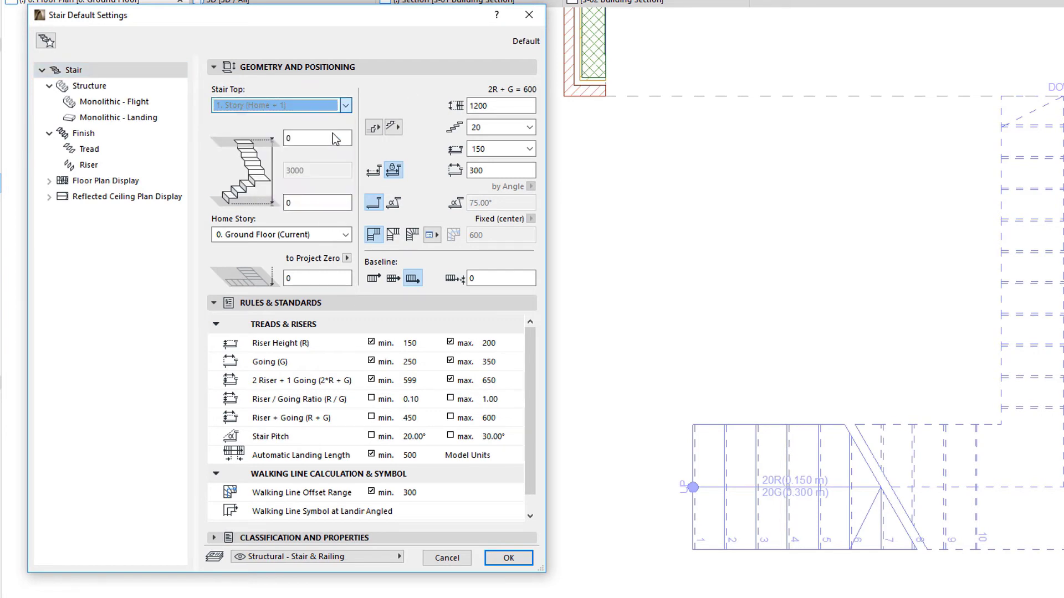
left_click(335, 237)
left_click(328, 272)
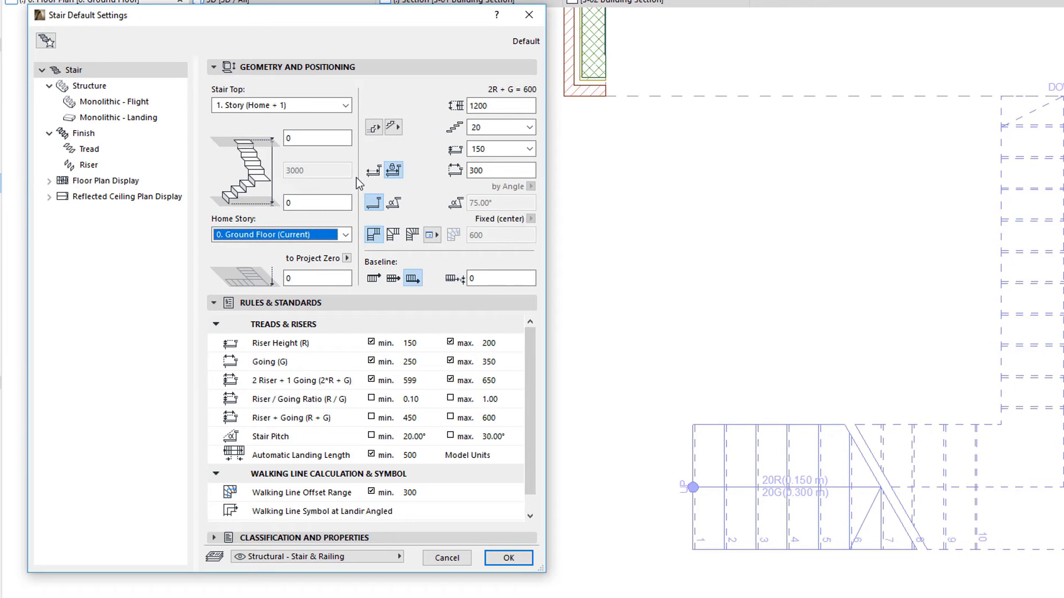
left_click(319, 136)
left_click(318, 233)
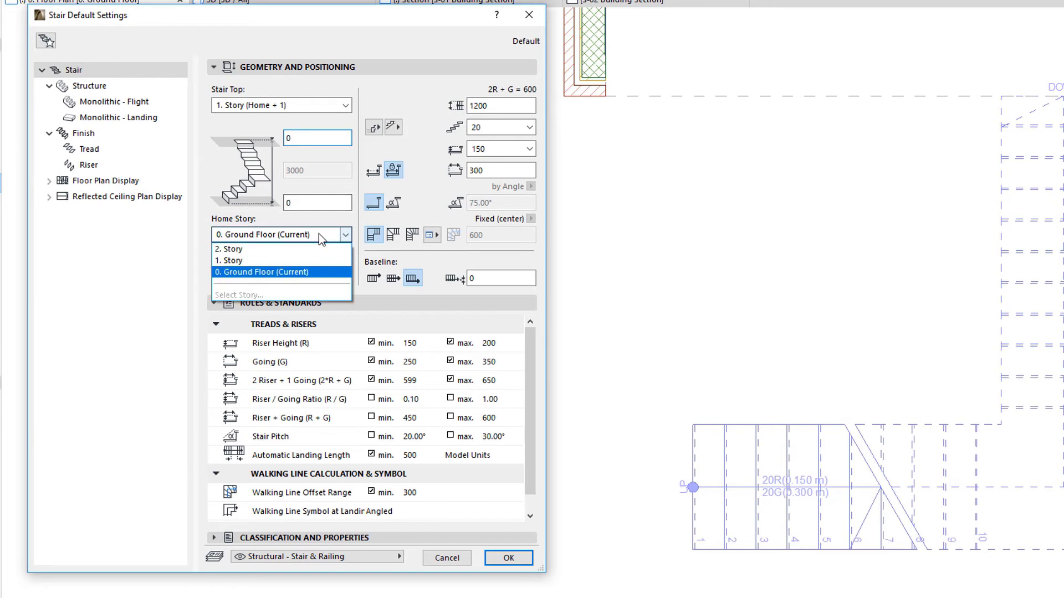
left_click(338, 272)
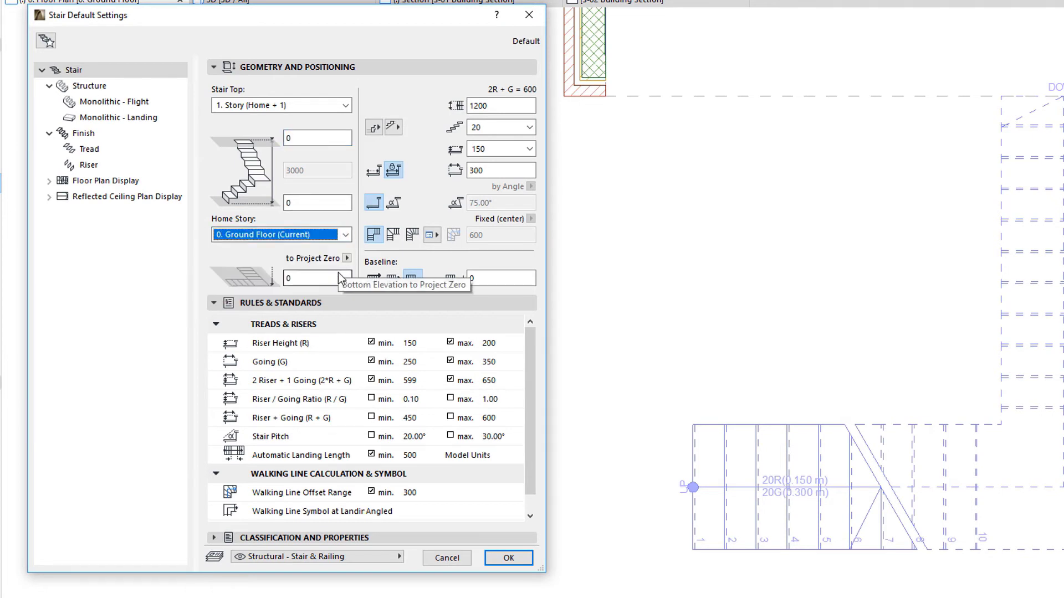
left_click(346, 104)
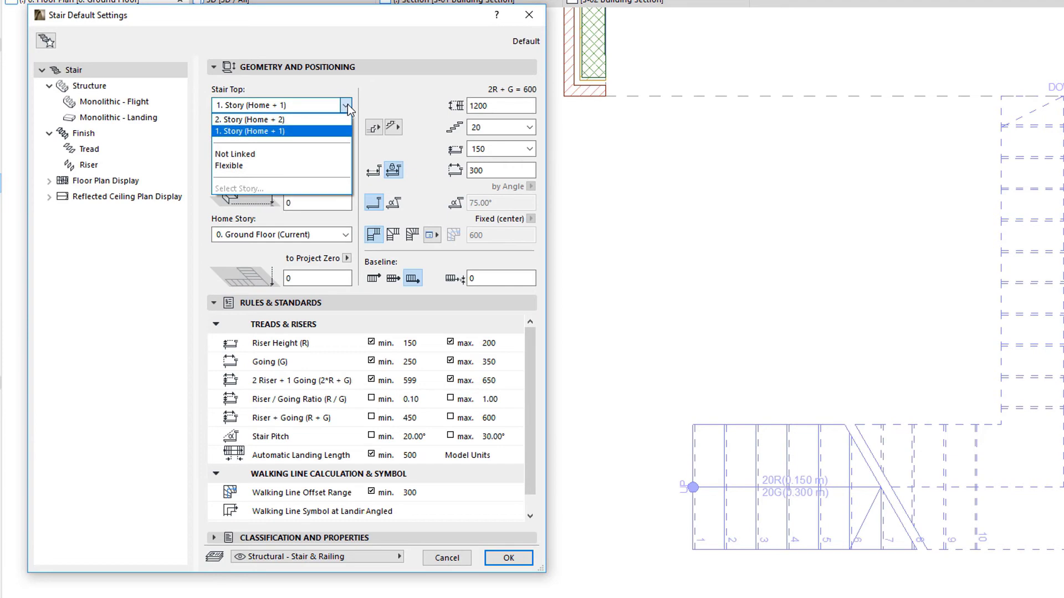
left_click(342, 132)
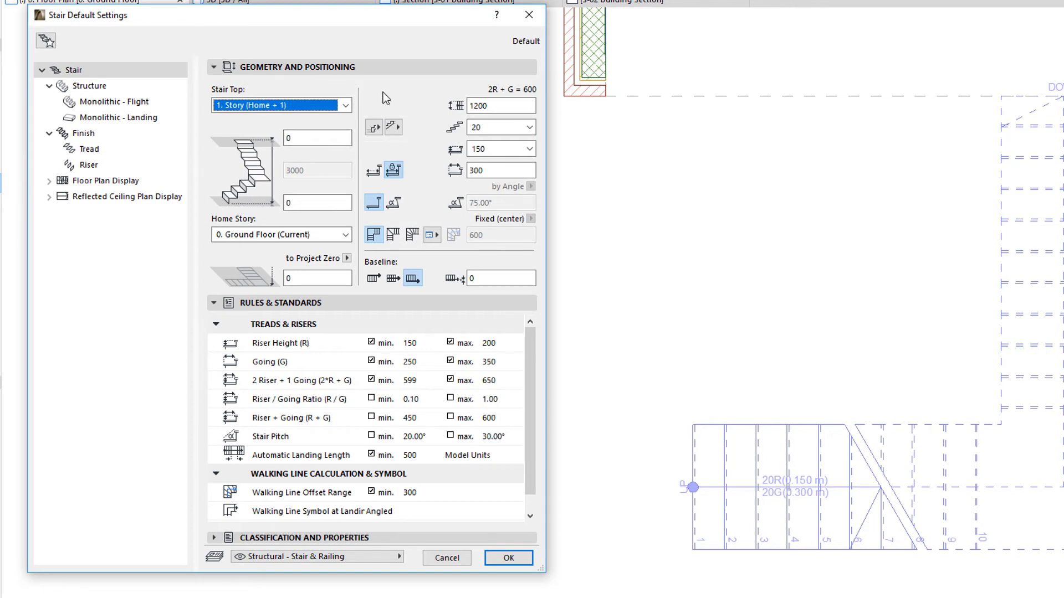
- Set the default stair's top to Not Linked with a stair height of 3000
left_click(345, 106)
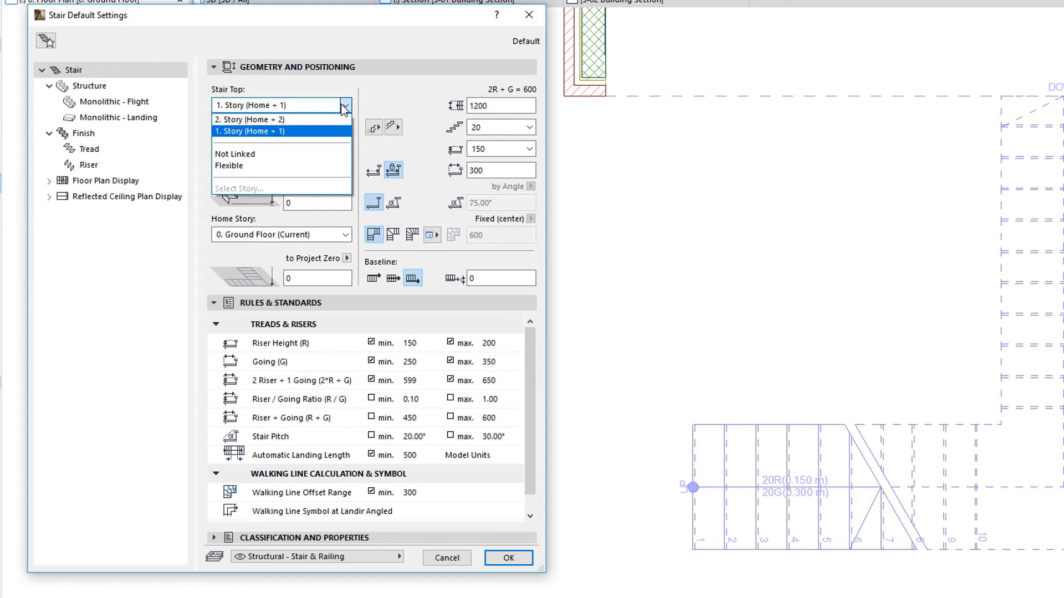
left_click(343, 158)
double_click(315, 170)
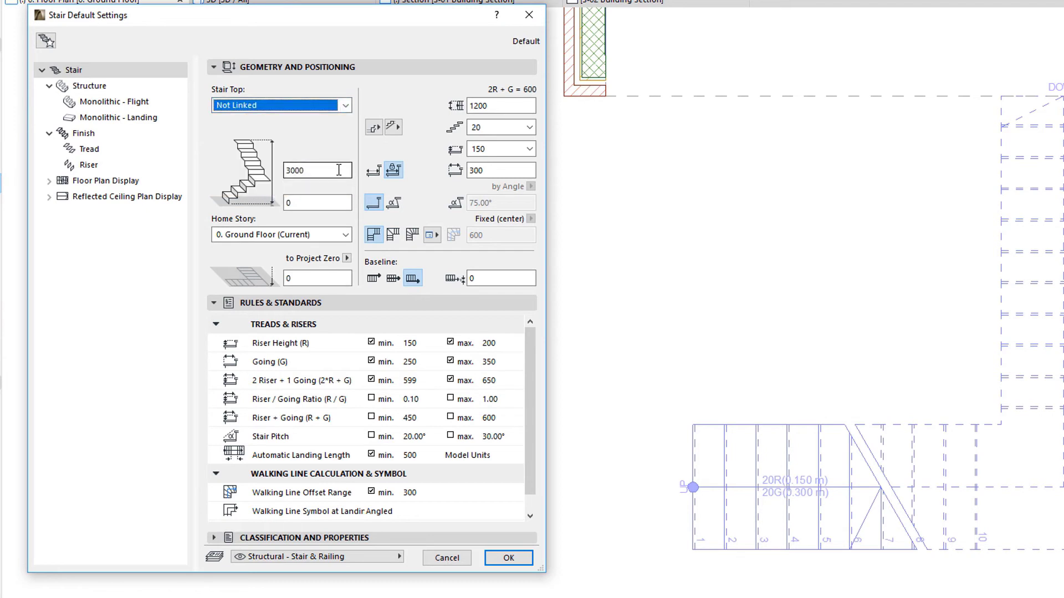
type("3000")
double_click(316, 170)
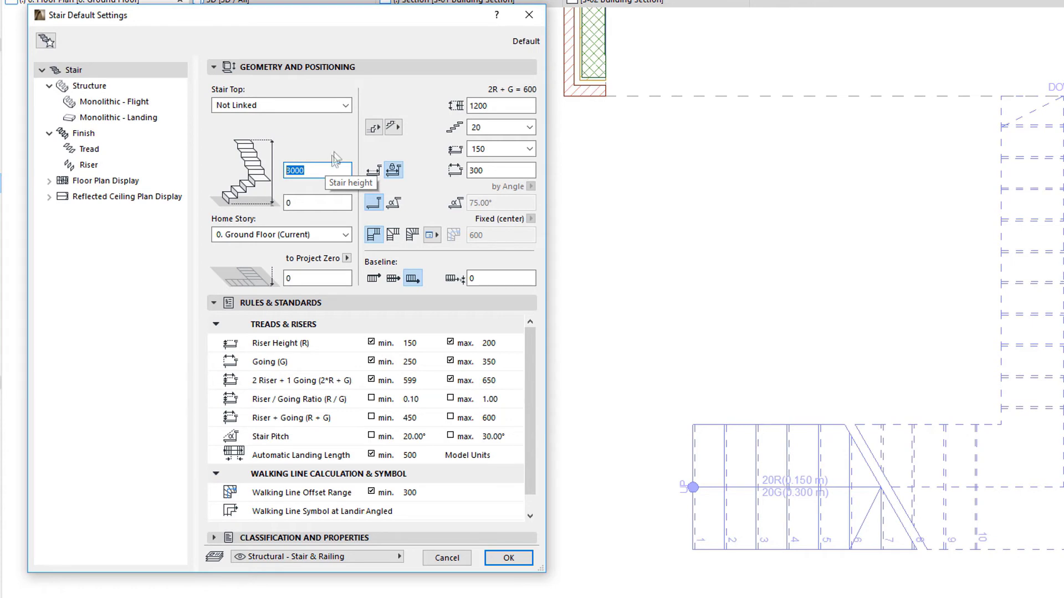
- Set the default stair's top to Flexible and draw a straight horizontal stair with 15 risers in the empty area beside the L-shaped stair
left_click(347, 106)
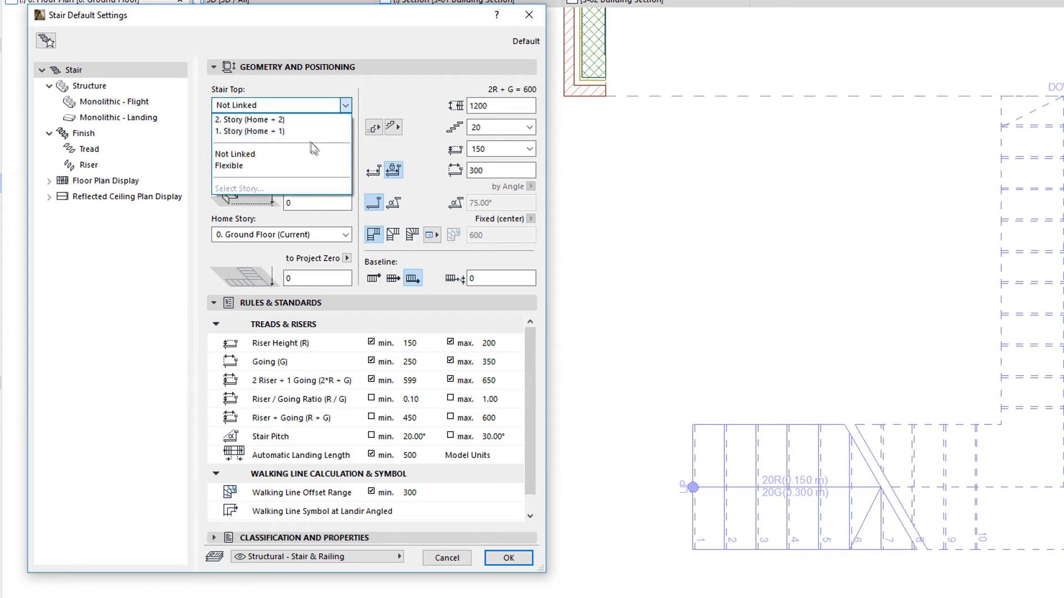
left_click(335, 166)
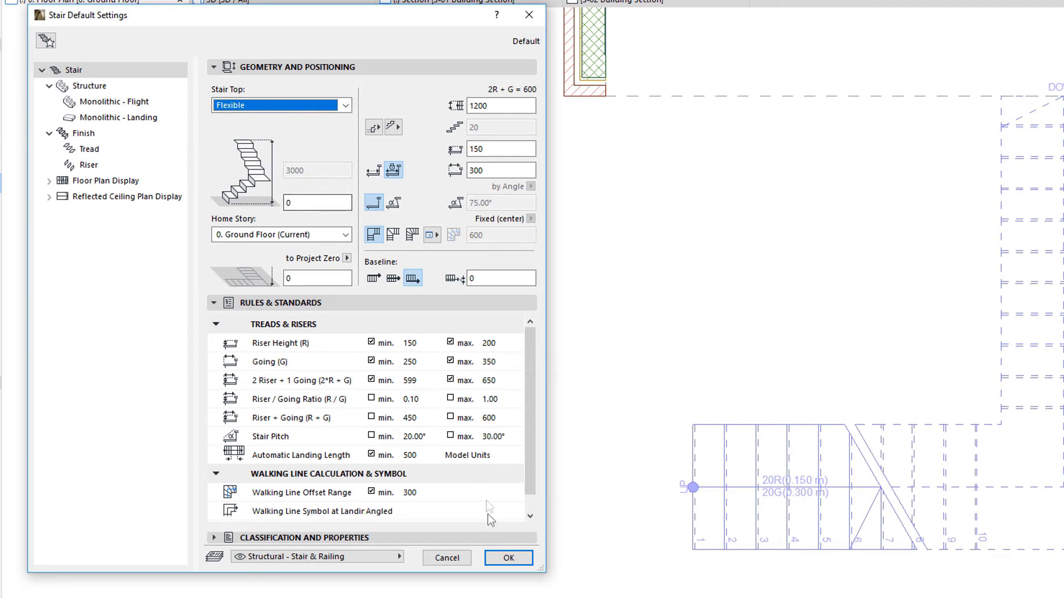
left_click(508, 558)
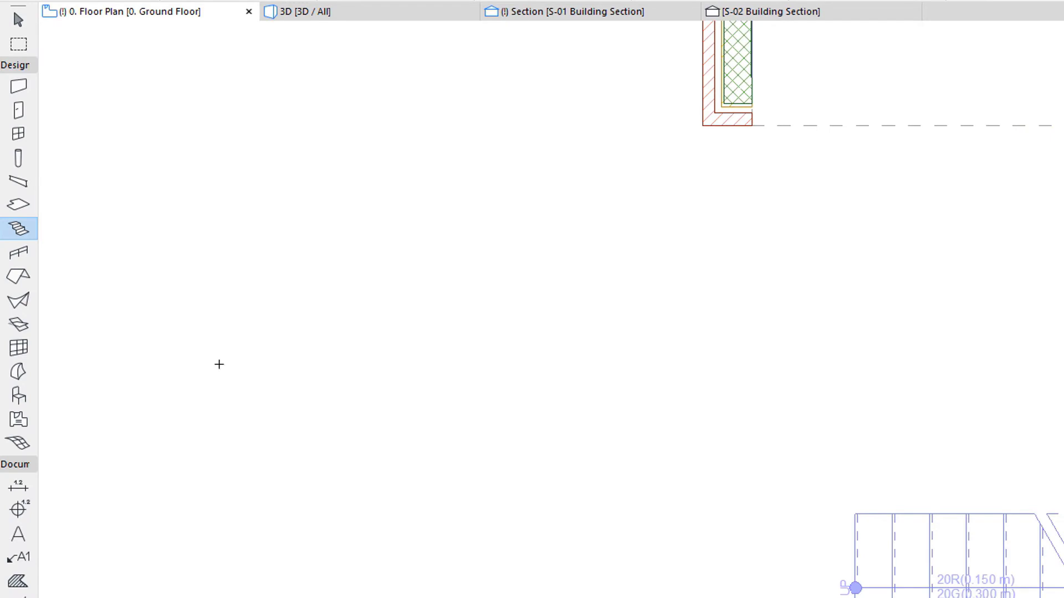
left_click(219, 364)
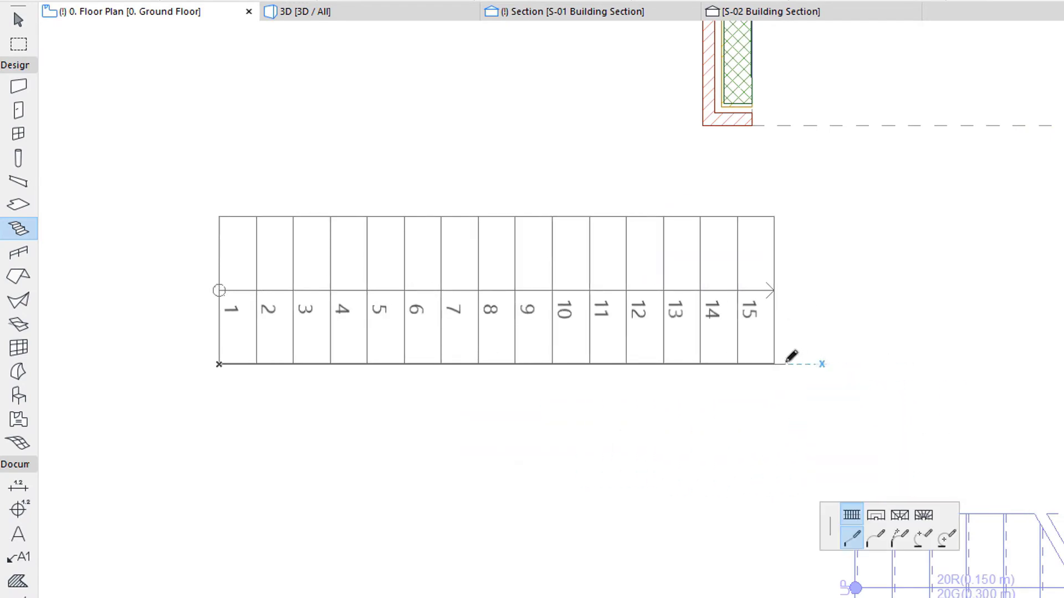
left_click(789, 359)
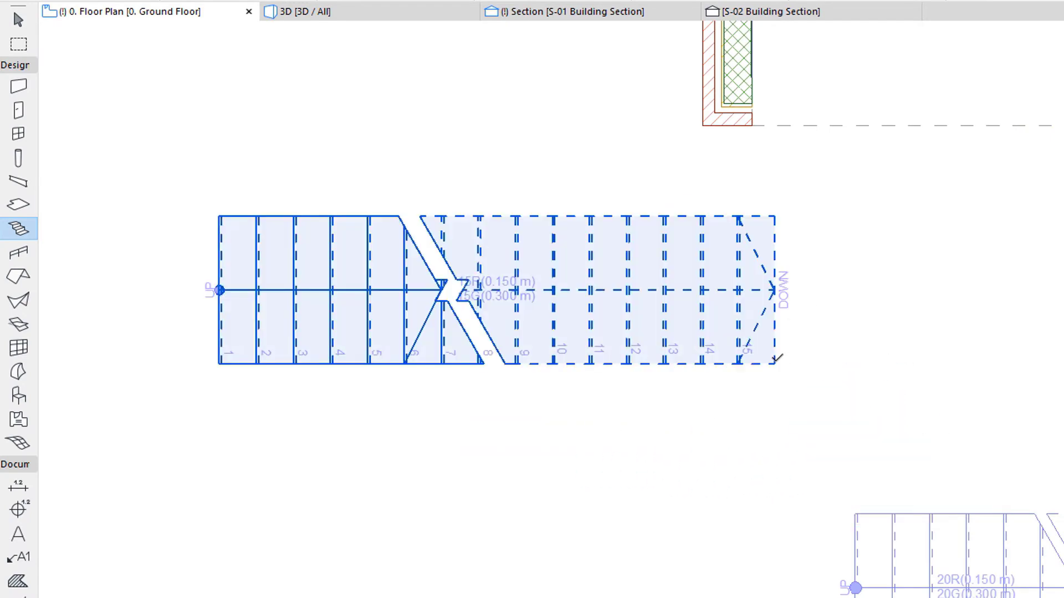
- Check the stair top link options in the placed L-shaped stair's settings, leave them and clear the selection
left_click(775, 363, "shift")
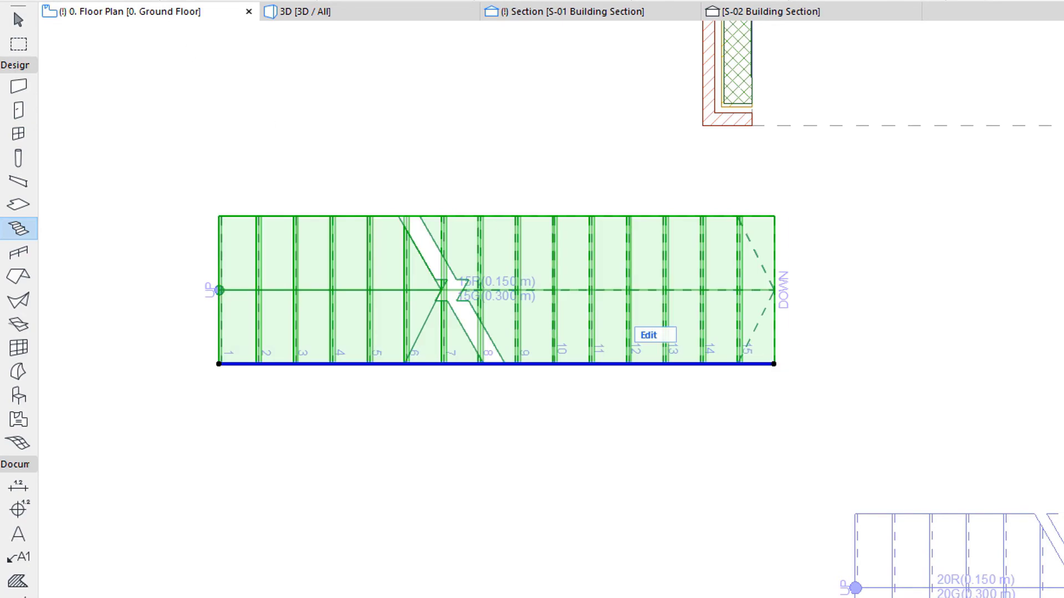
key("ctrl+t")
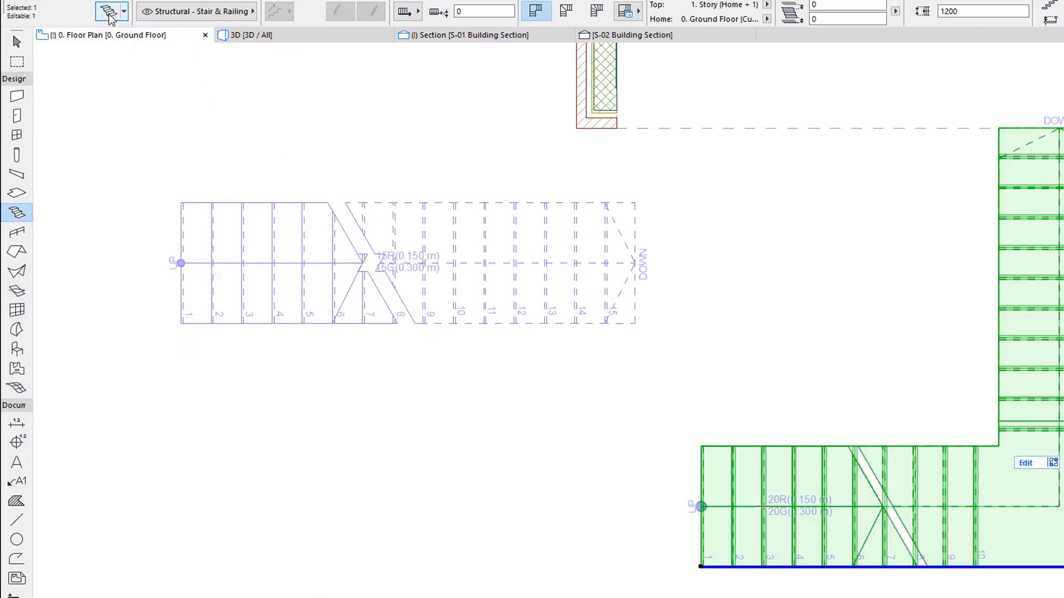
left_click(108, 11)
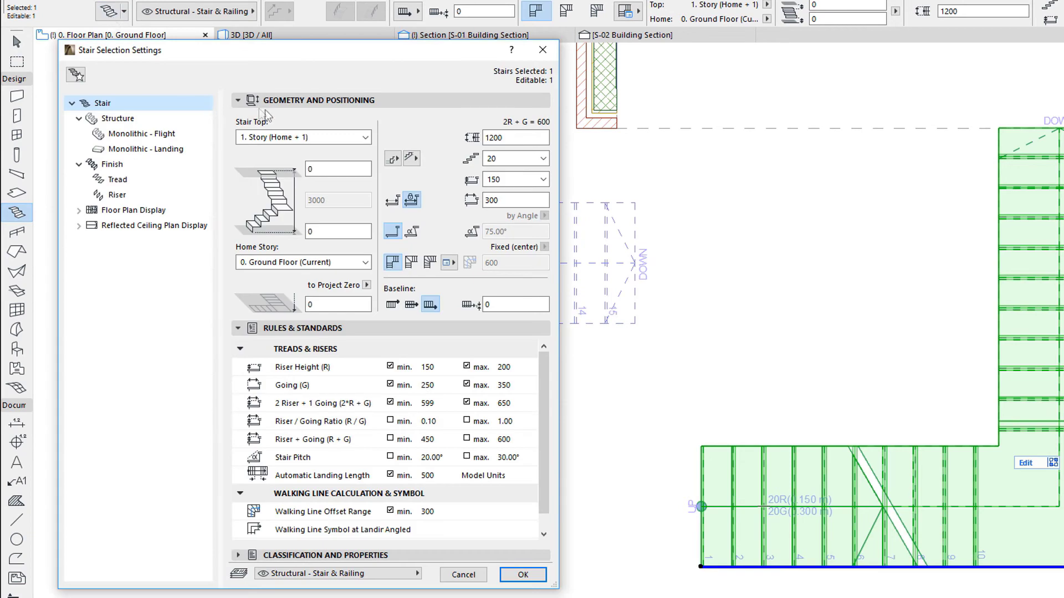
left_click(299, 137)
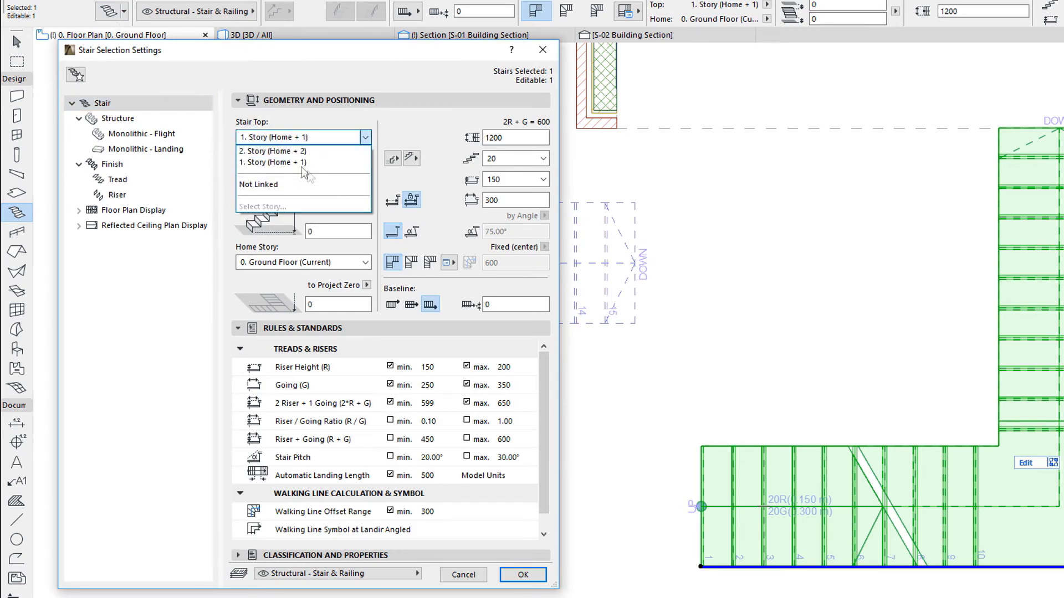
left_click(413, 135)
left_click(542, 50)
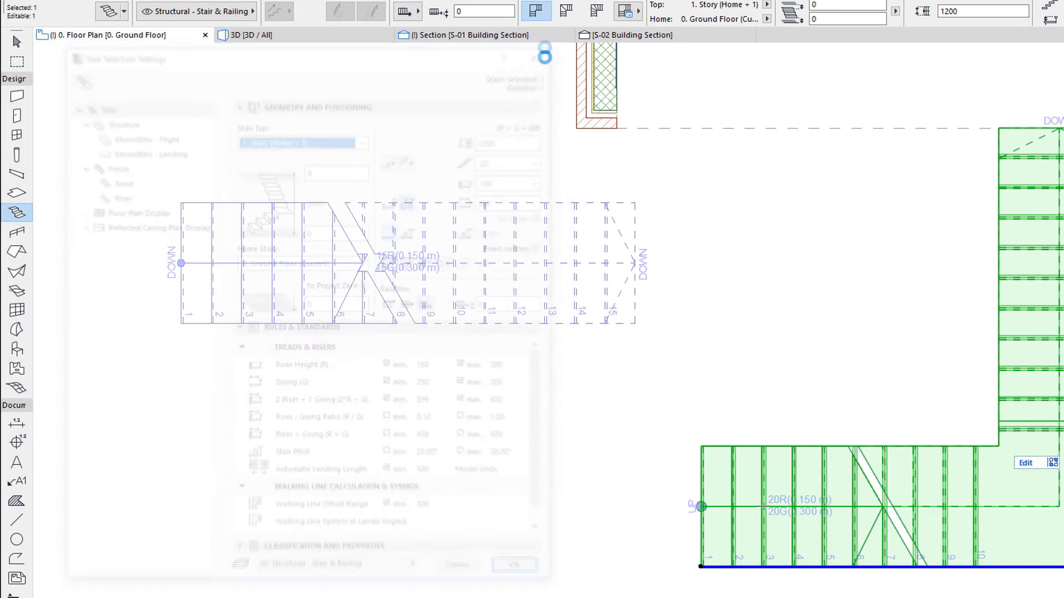
key("Escape")
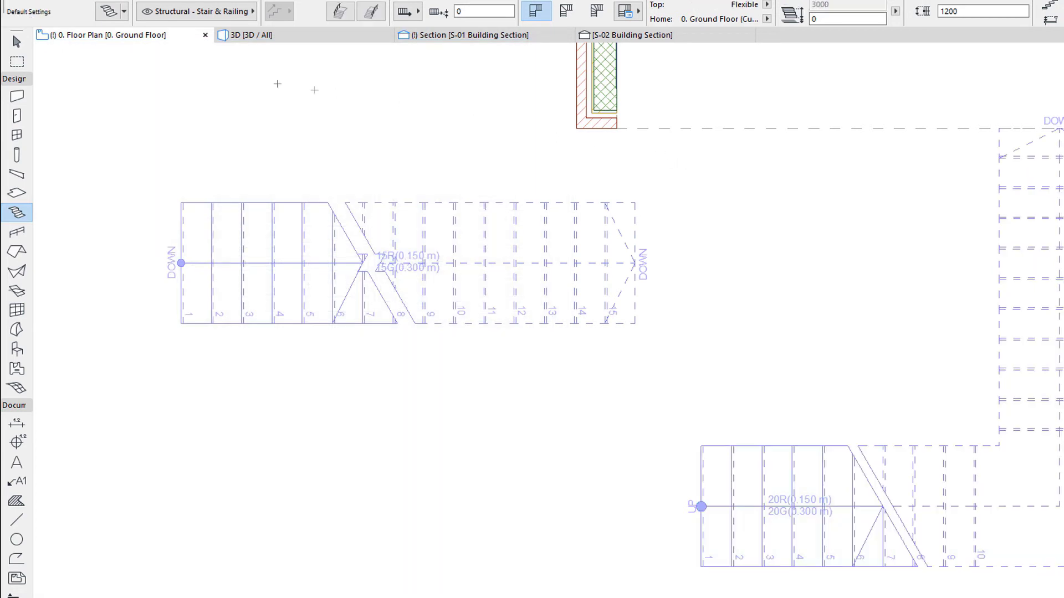
- Try the Start with Riser and End with Riser options on the selected L-shaped stair
left_click(109, 11)
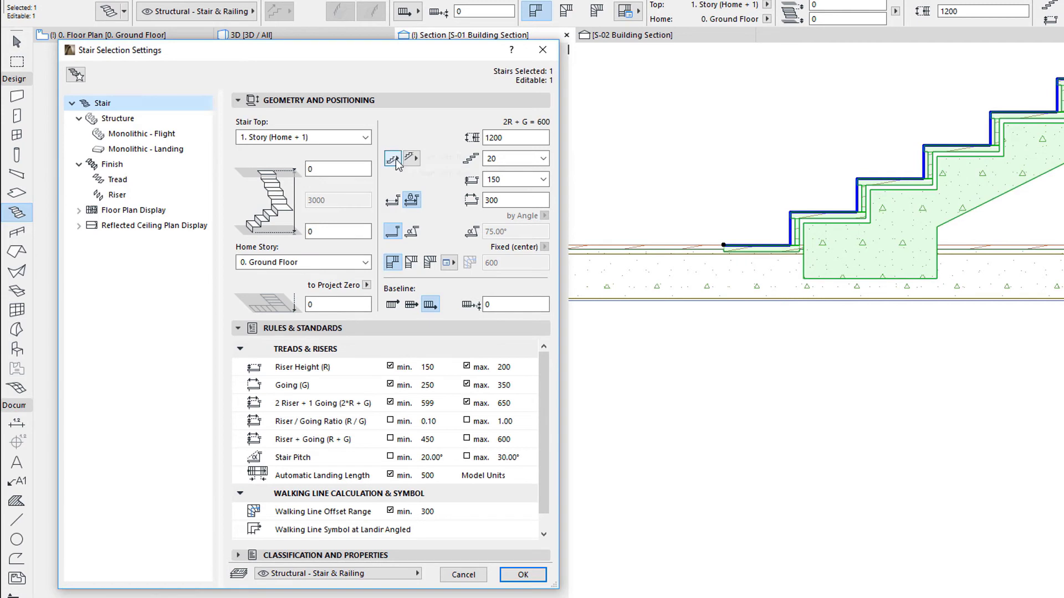
left_click(411, 158)
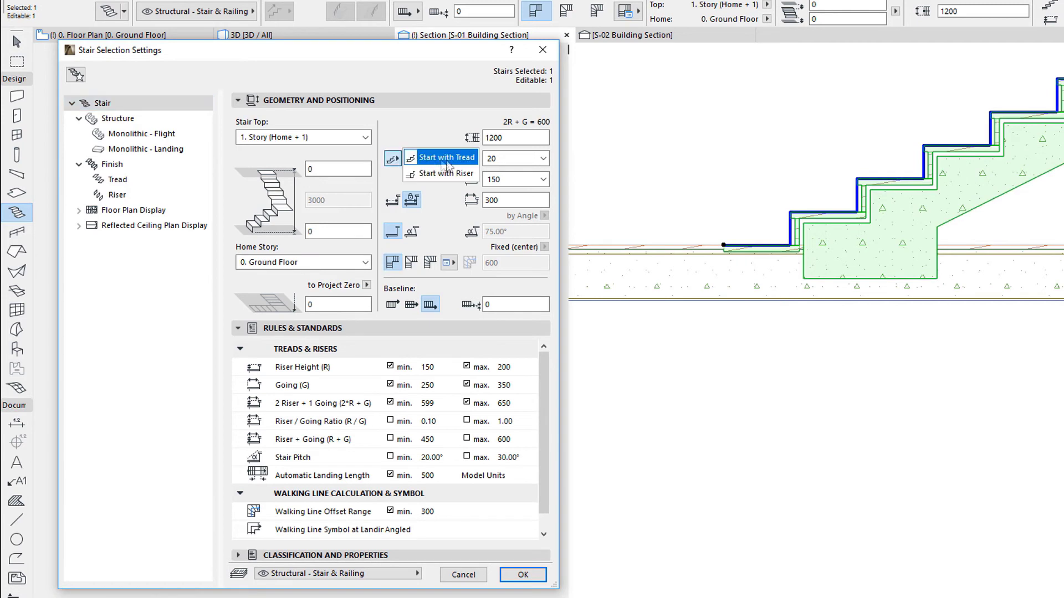
left_click(470, 174)
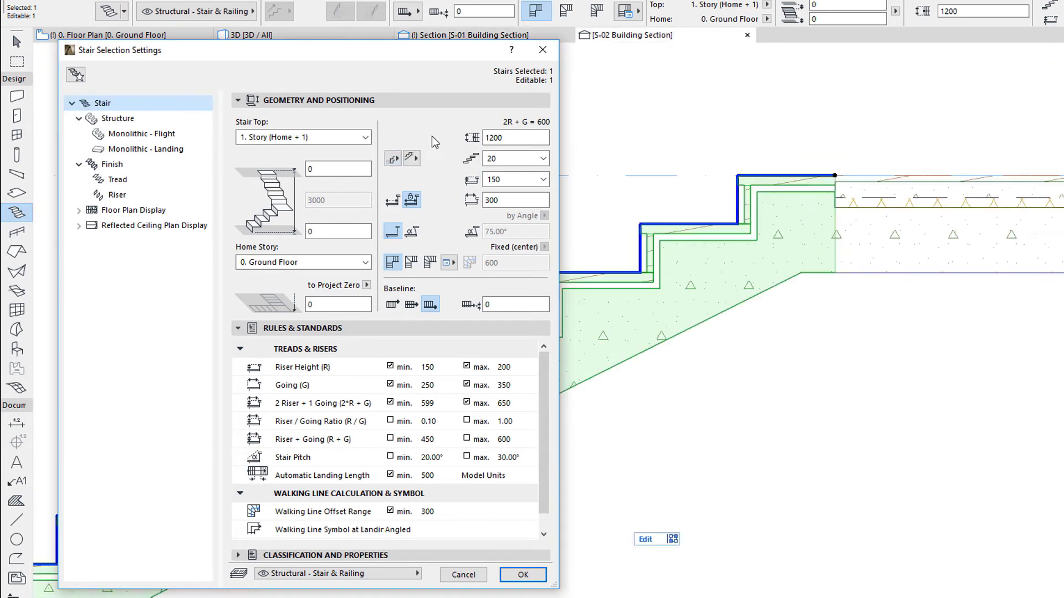
left_click(411, 158)
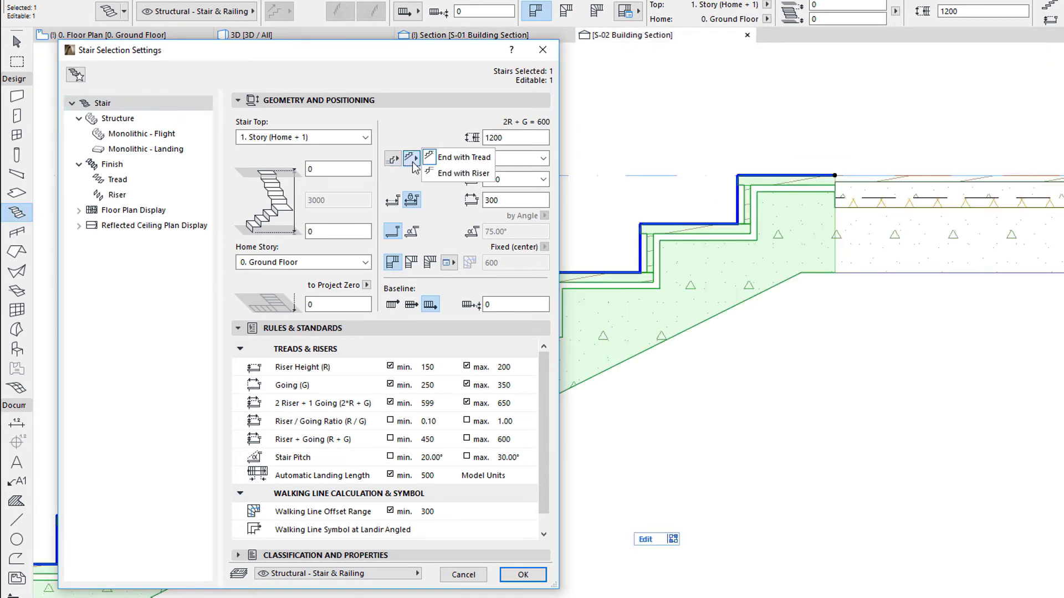
left_click(487, 174)
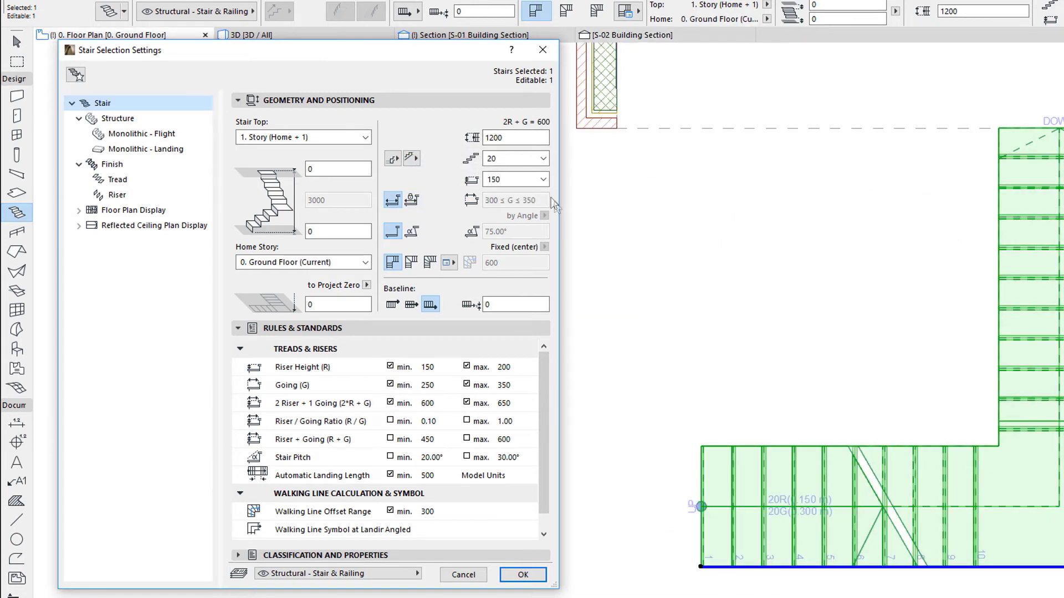
- Set the L-shaped stair's width to 1000, apply the change and deselect the stair
double_click(524, 137)
type("1000")
left_click(522, 574)
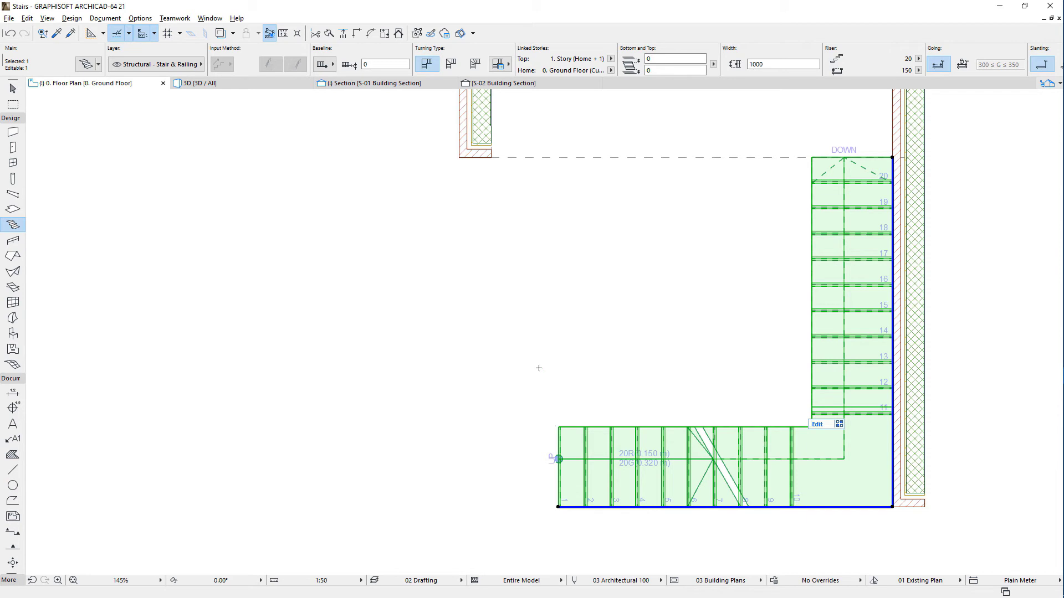
key("Escape")
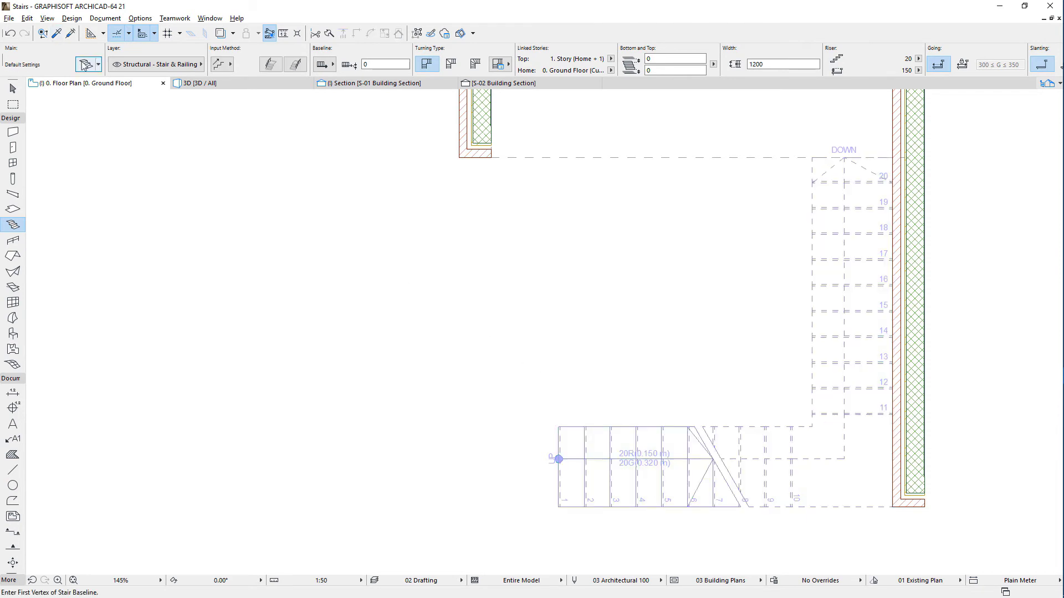
- Examine the number-of-risers choices and the Riser Height rule in the default stair settings, keeping 20 risers
key("ctrl+t")
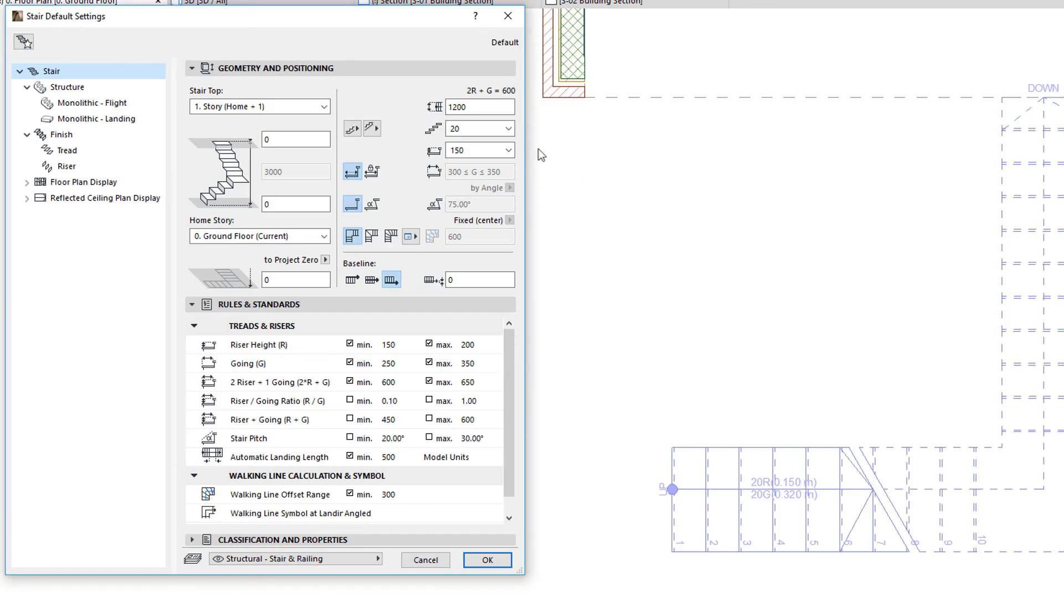
left_click(508, 129)
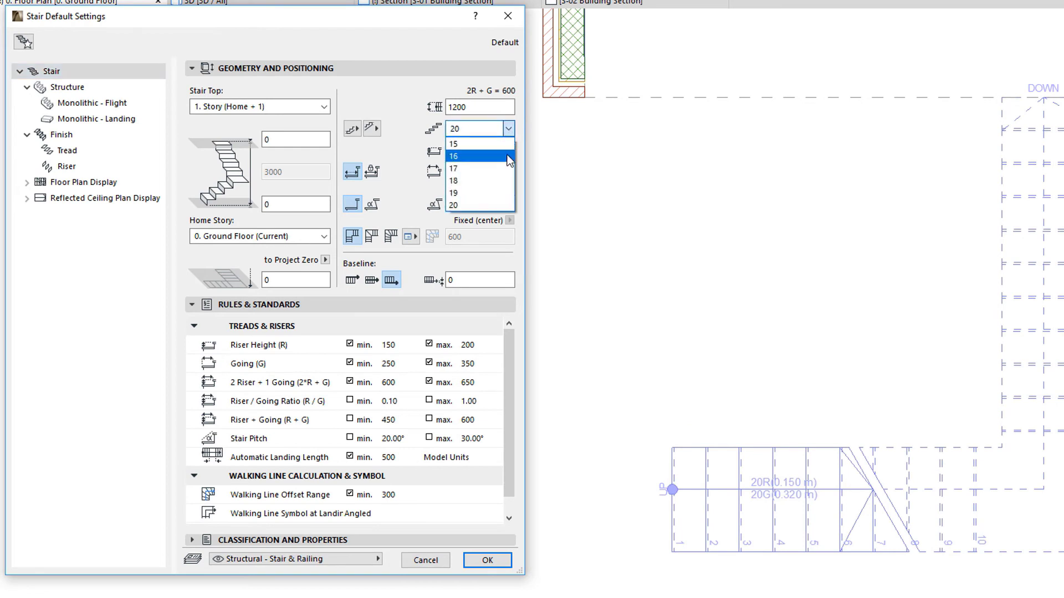
left_click(508, 205)
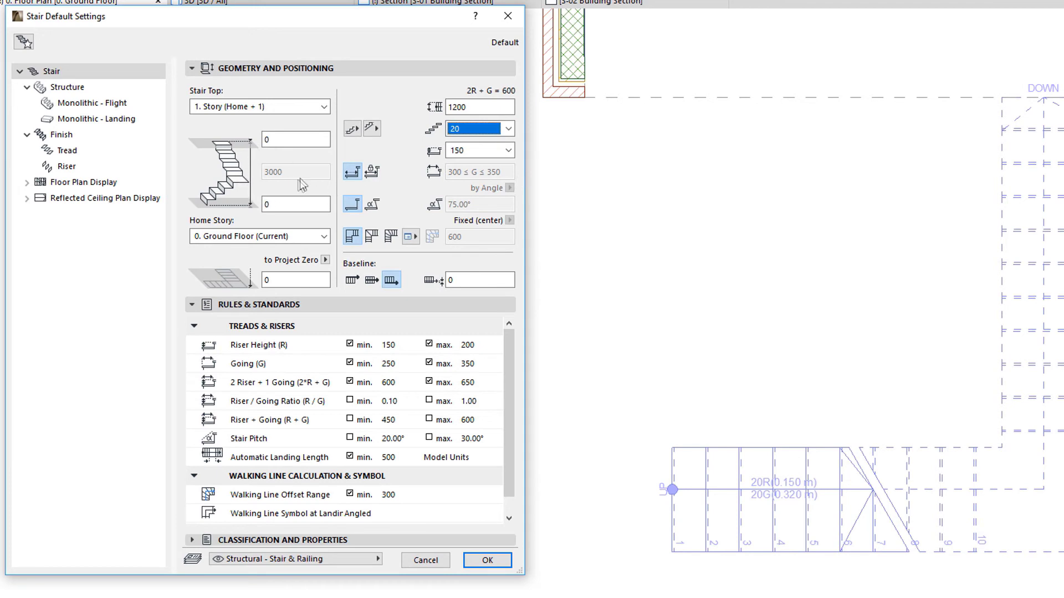
left_click(321, 347)
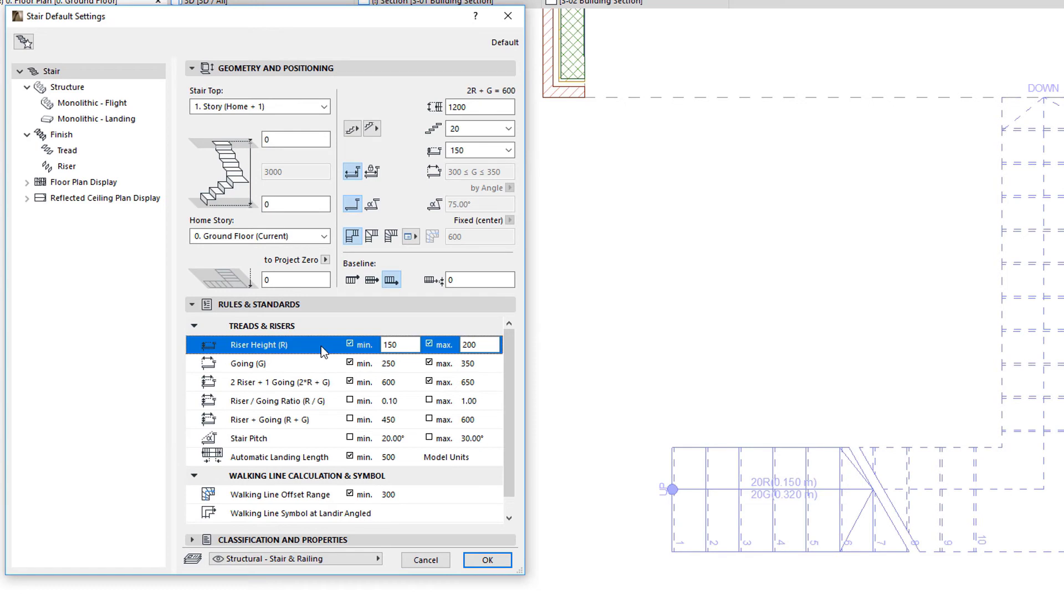
left_click(509, 129)
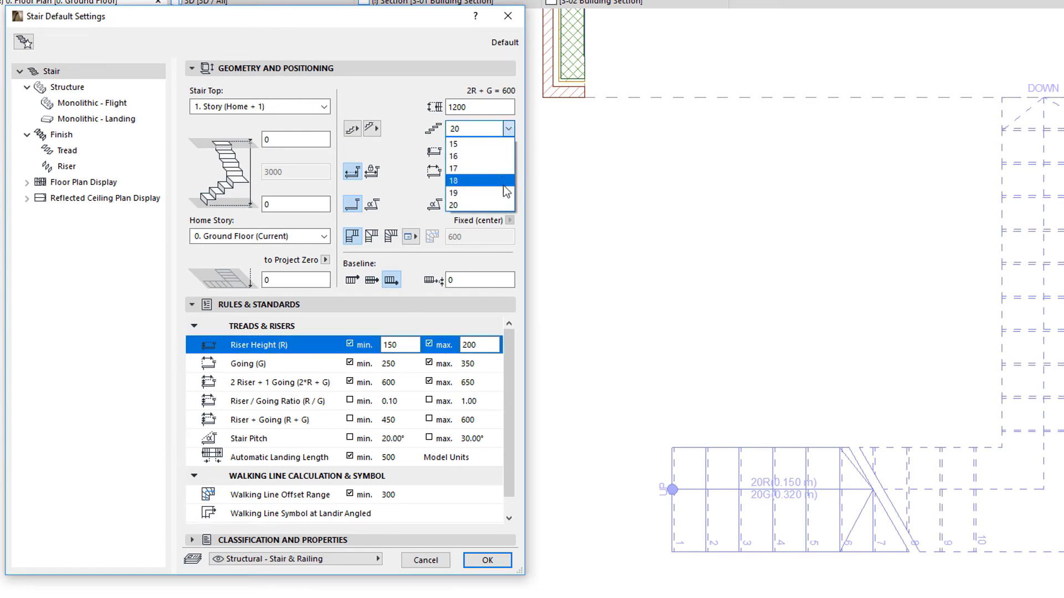
left_click(510, 205)
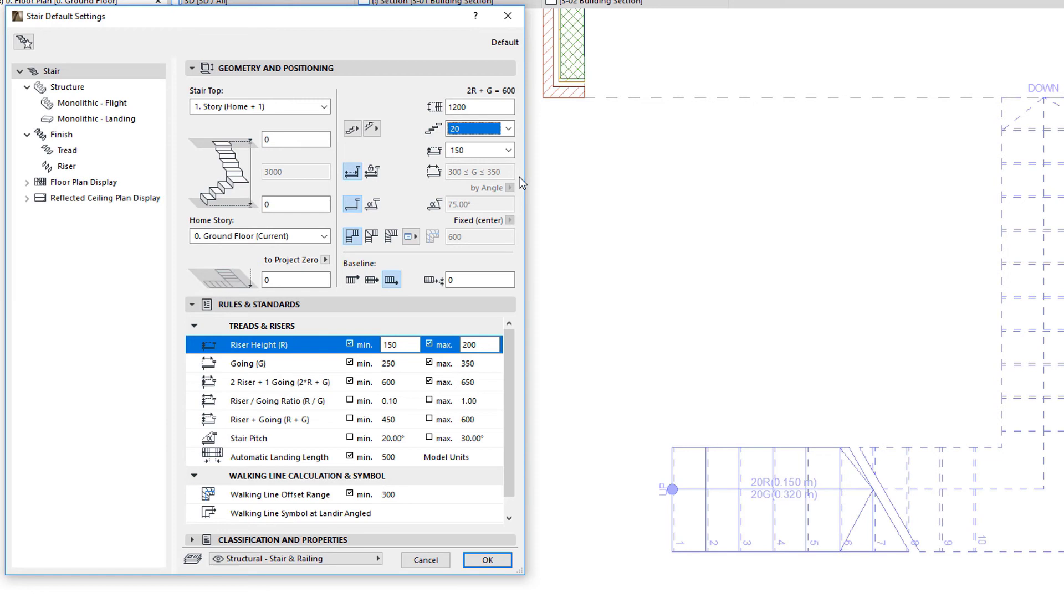
- Try the Flexible top link for the default stair and set it back to 1. Story (Home + 1)
left_click(318, 109)
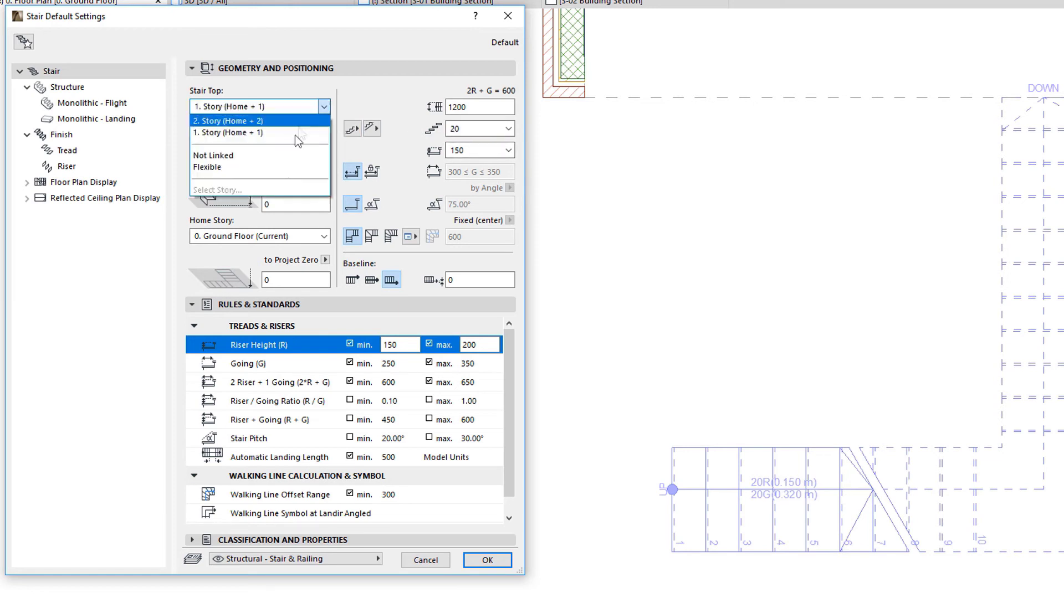
left_click(285, 168)
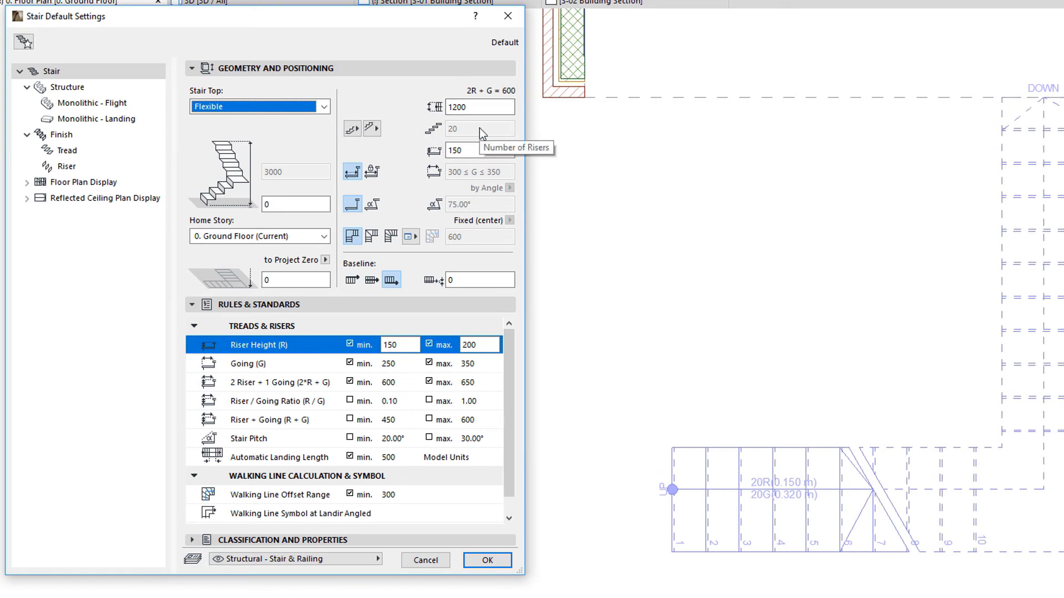
left_click(323, 106)
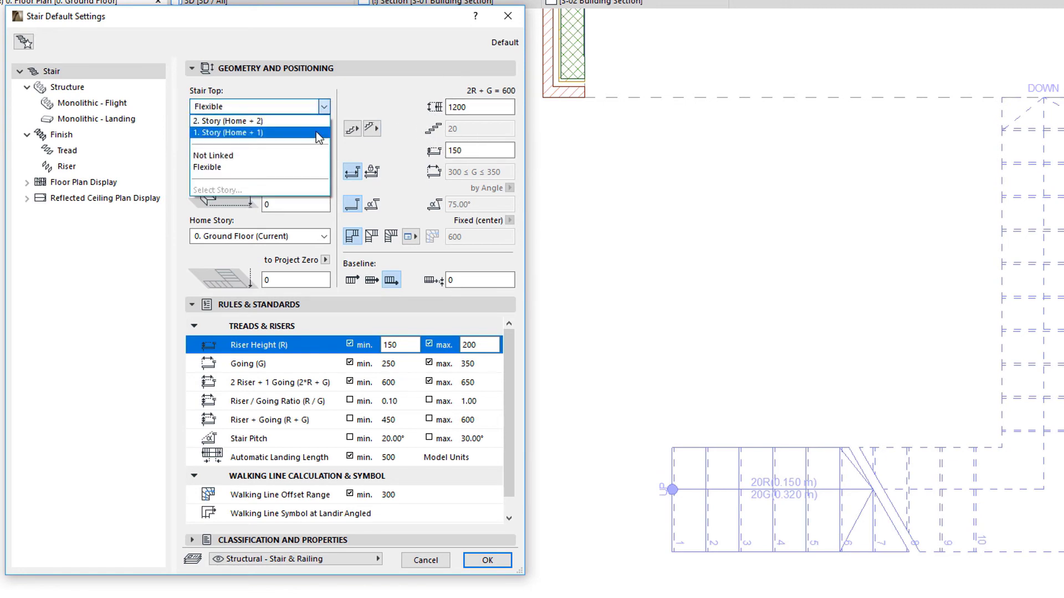
left_click(316, 131)
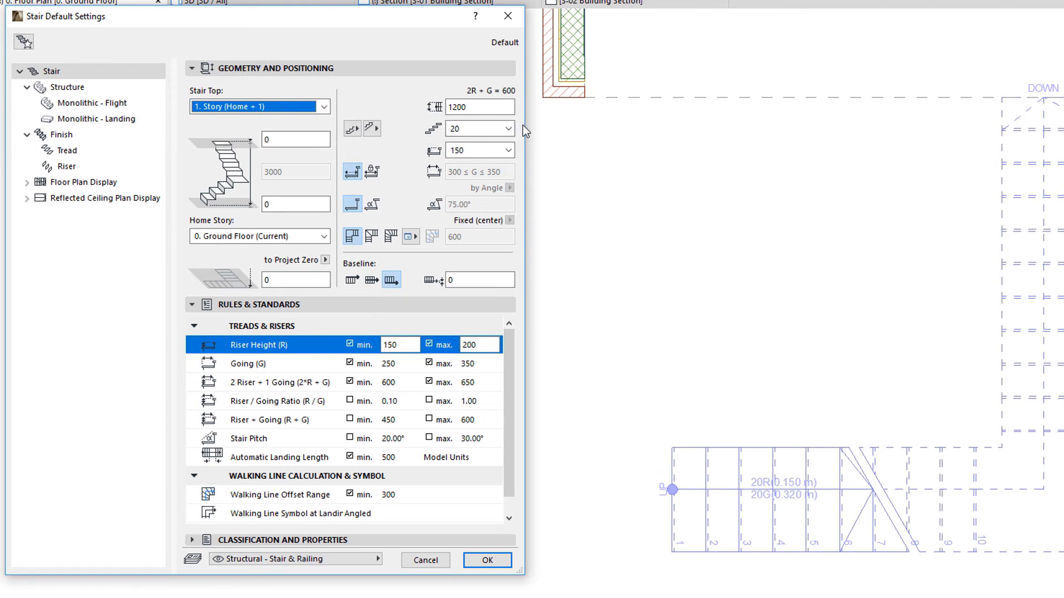
- Examine the default stair's riser height choices against the Riser Height and Going rules, keeping the height at 150
left_click(509, 149)
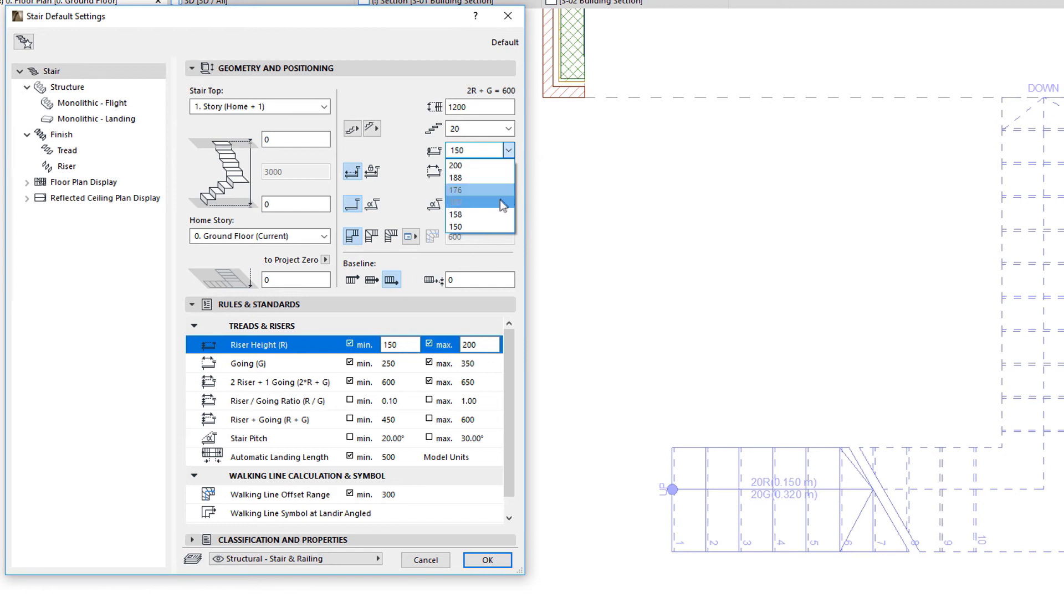
left_click(498, 227)
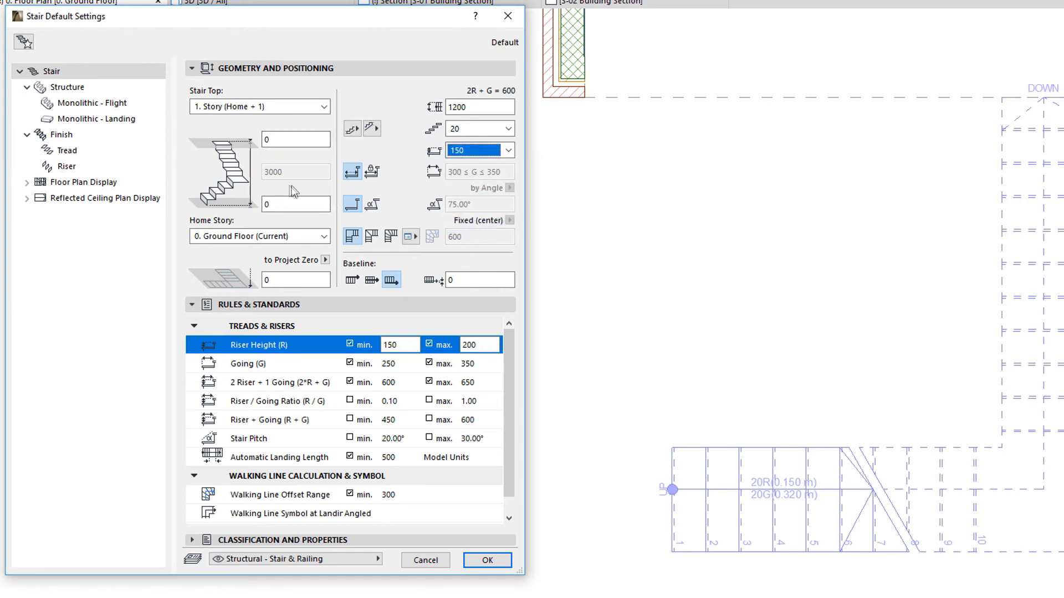
left_click(314, 344)
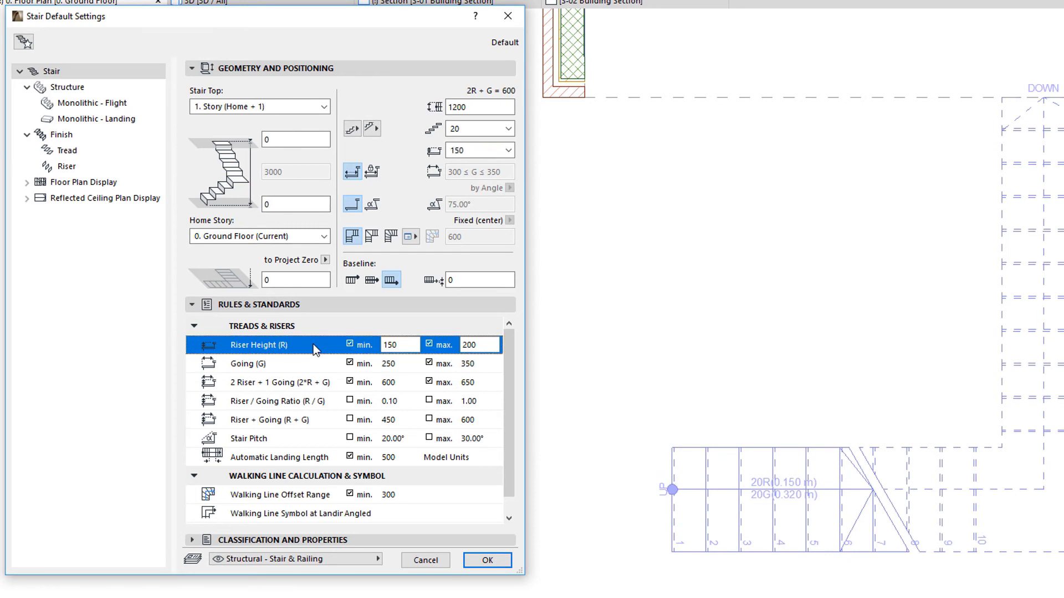
left_click(311, 366)
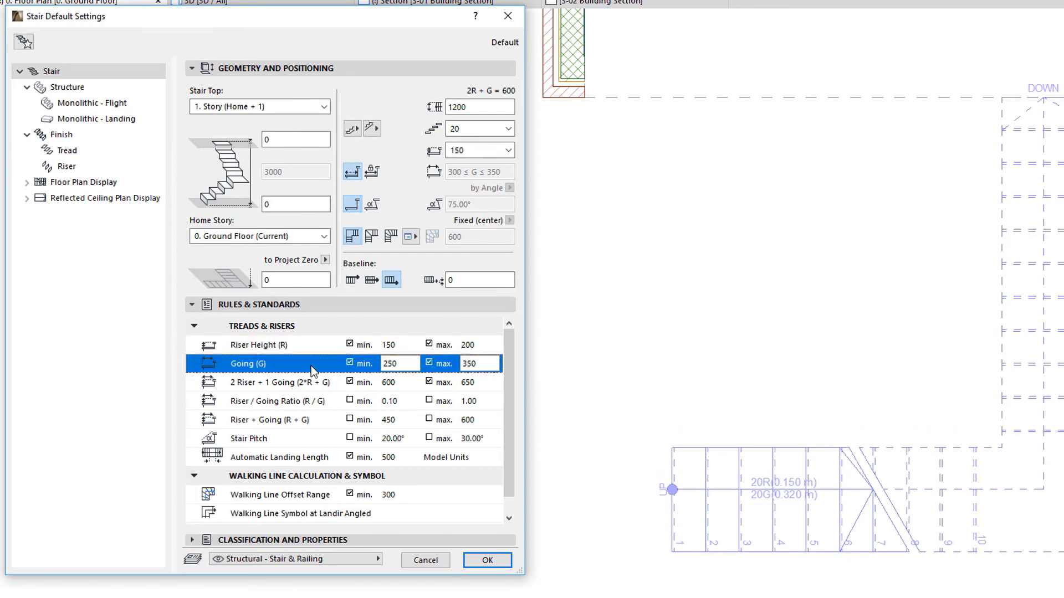
left_click(508, 152)
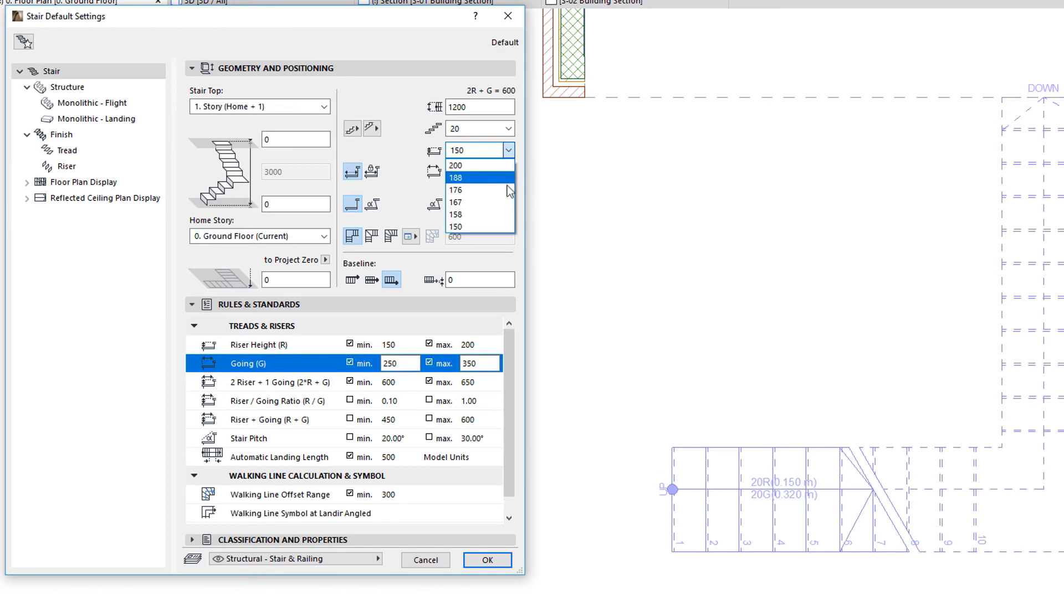
left_click(507, 226)
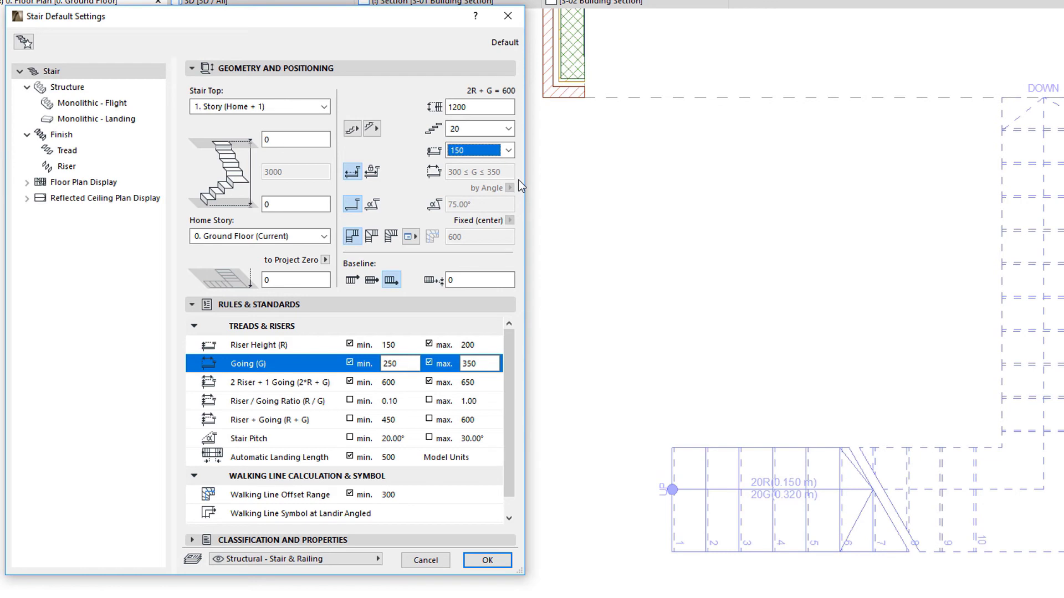
key("Tab")
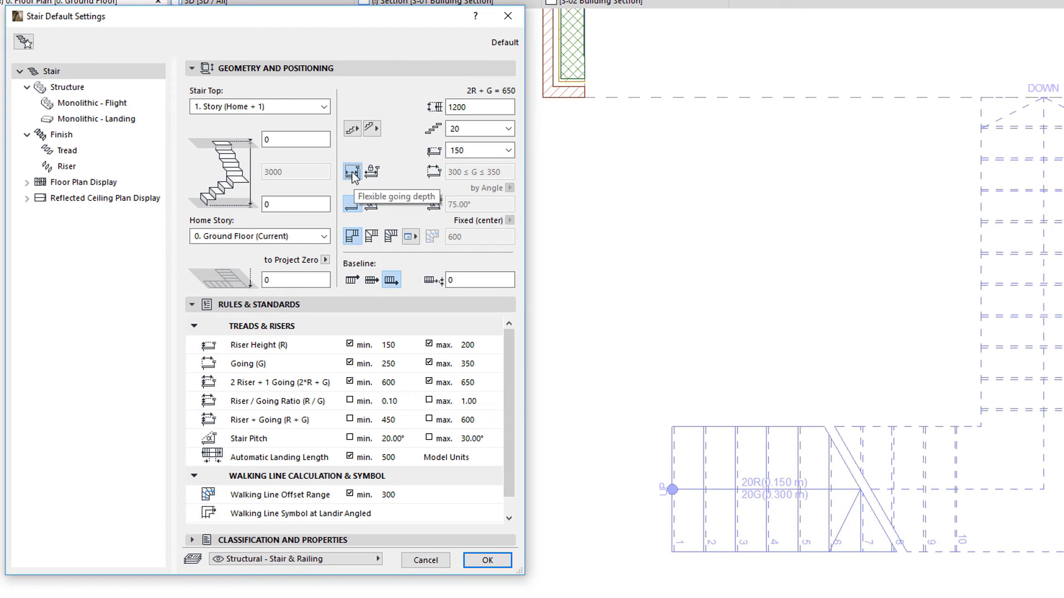
- Accept the default stair settings and draw a straight horizontal stair about 6600 mm long in the empty area above the L-shaped stair
left_click(486, 561)
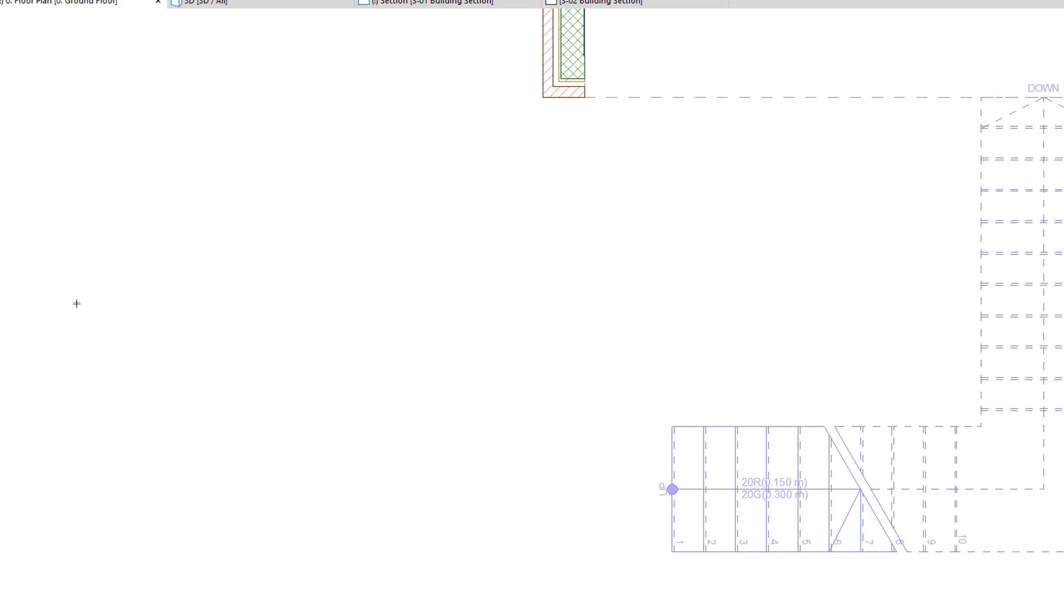
left_click(70, 327)
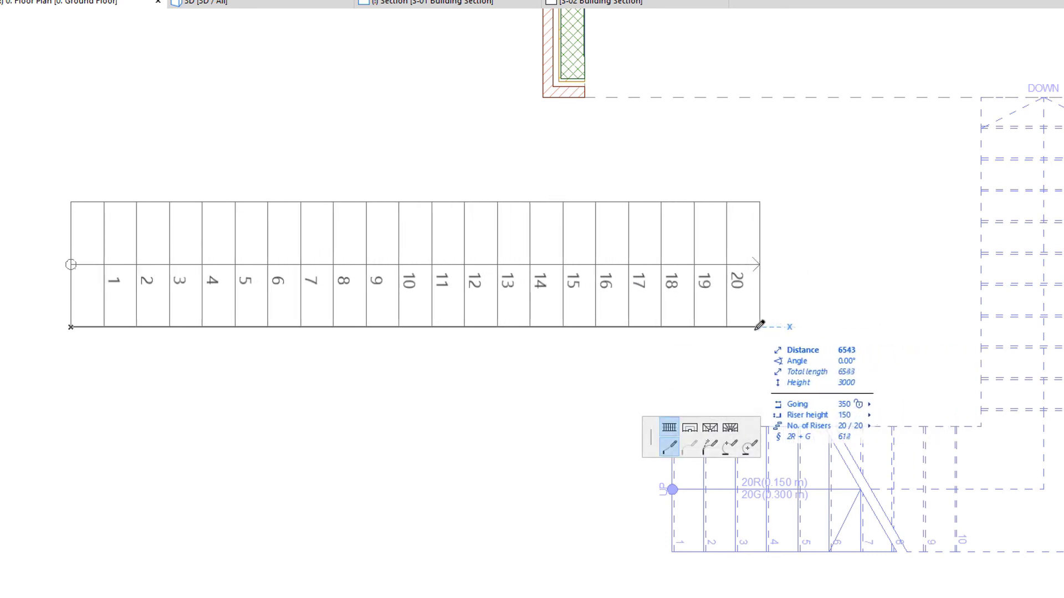
left_click(769, 326)
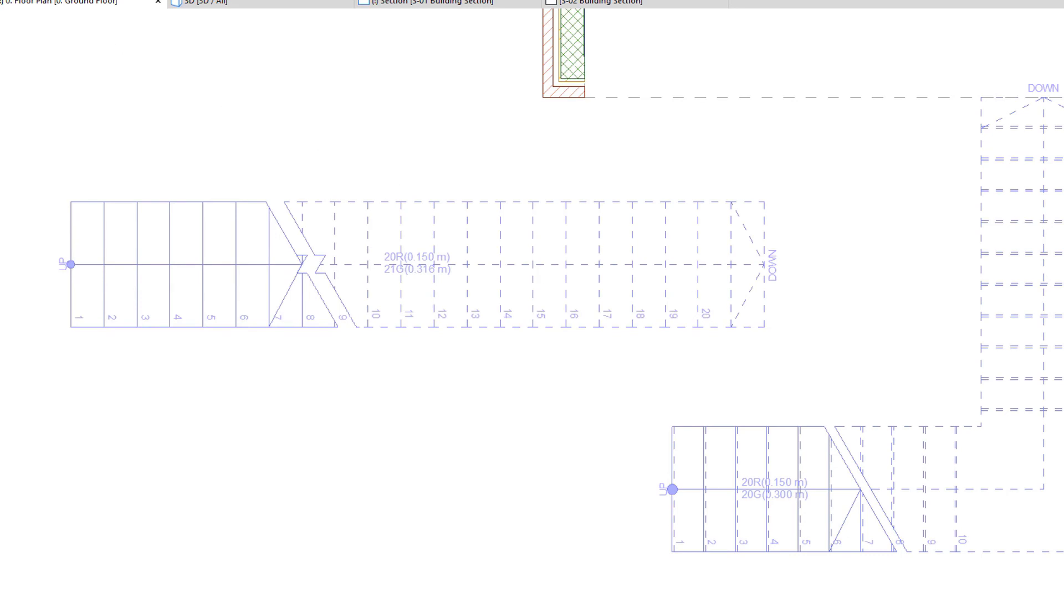
- Lock the going depth in the default stair settings, set it to 300 and check it against the Going rule
key("ctrl+t")
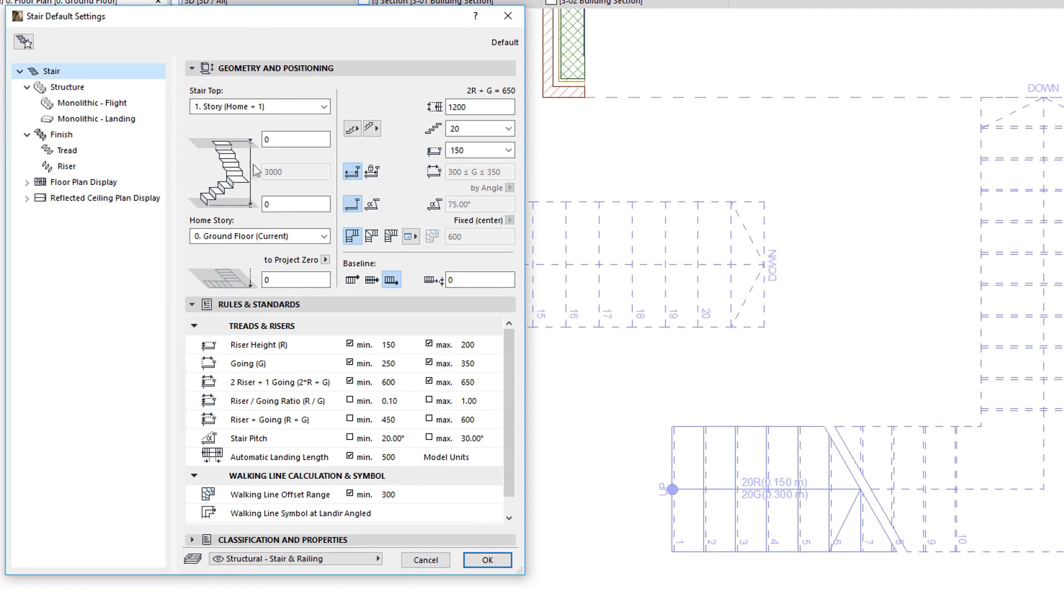
left_click(309, 342)
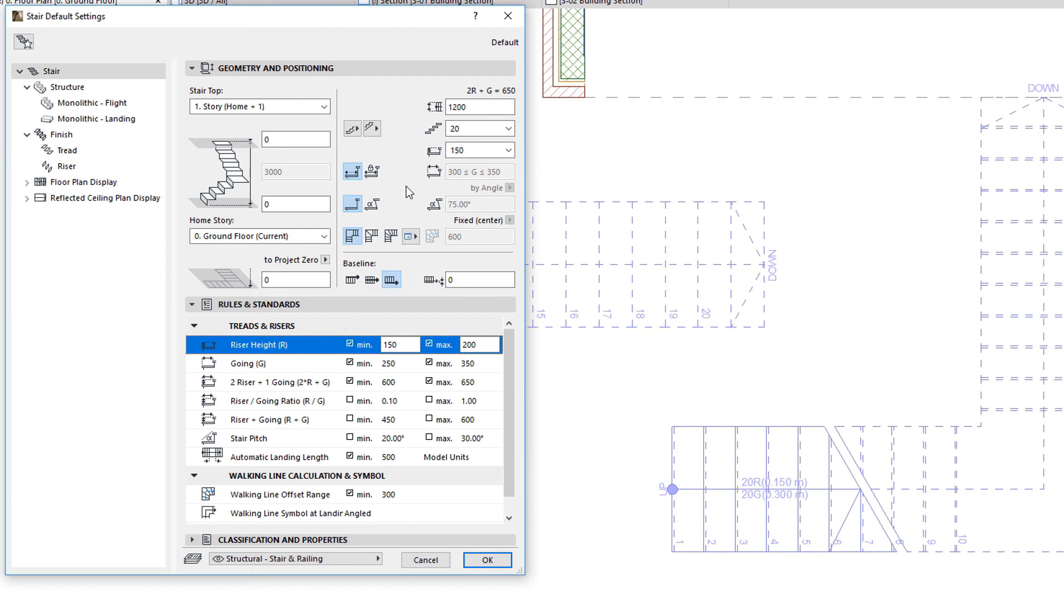
left_click(373, 175)
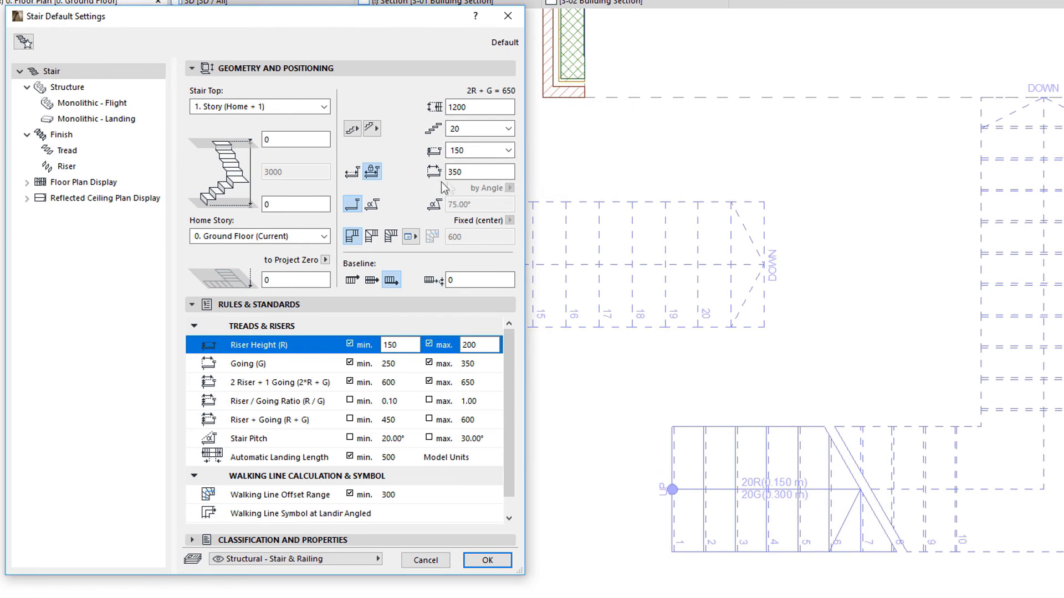
left_click(476, 173)
type("300")
left_click(323, 367)
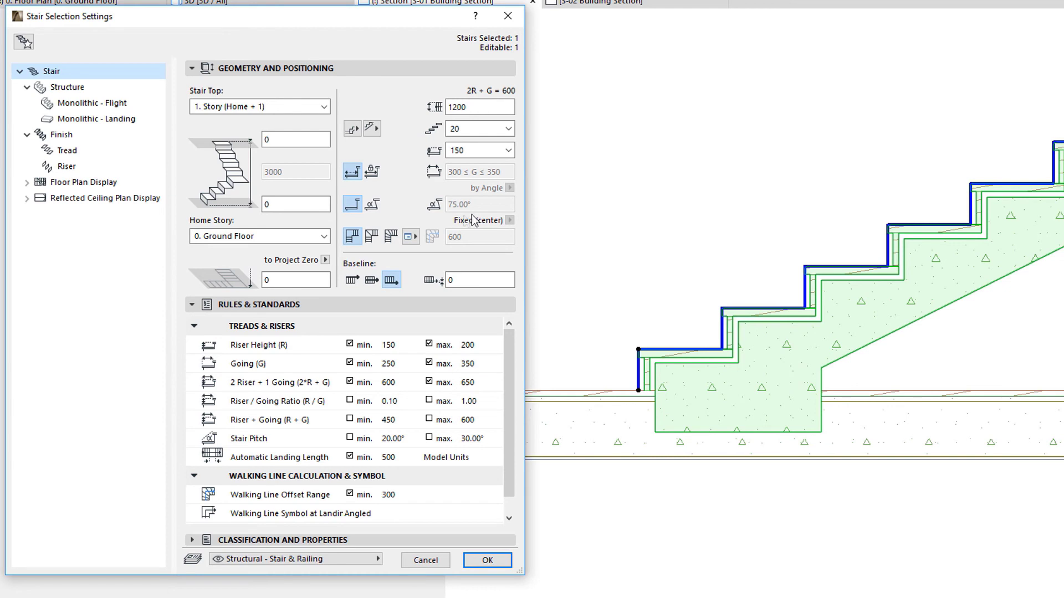
- Slant the risers of the stair selected in the section by Angle at 75.00° and apply the change
left_click(381, 208)
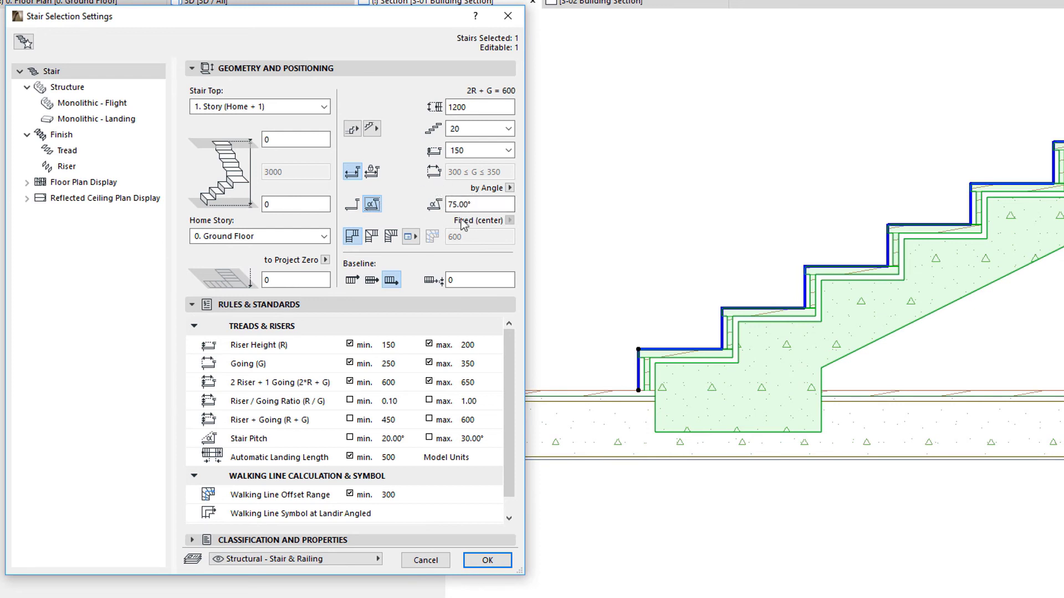
left_click(509, 188)
left_click(552, 191)
left_click(505, 564)
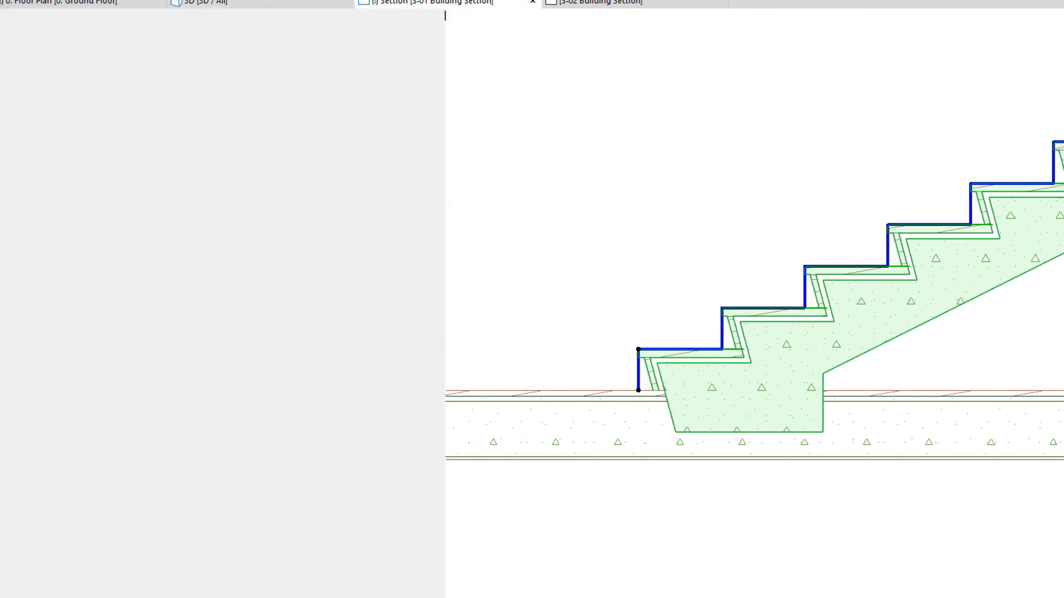
- Change the selected stair's riser slanting to by Distance with a value of 50 and apply it
key("ctrl+t")
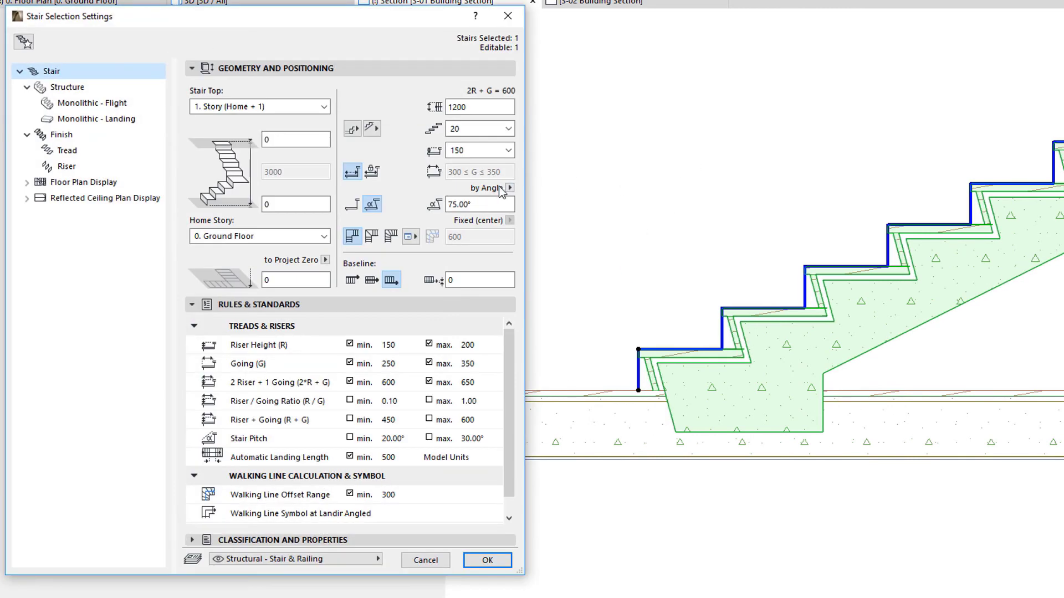
left_click(507, 189)
left_click(558, 203)
double_click(504, 203)
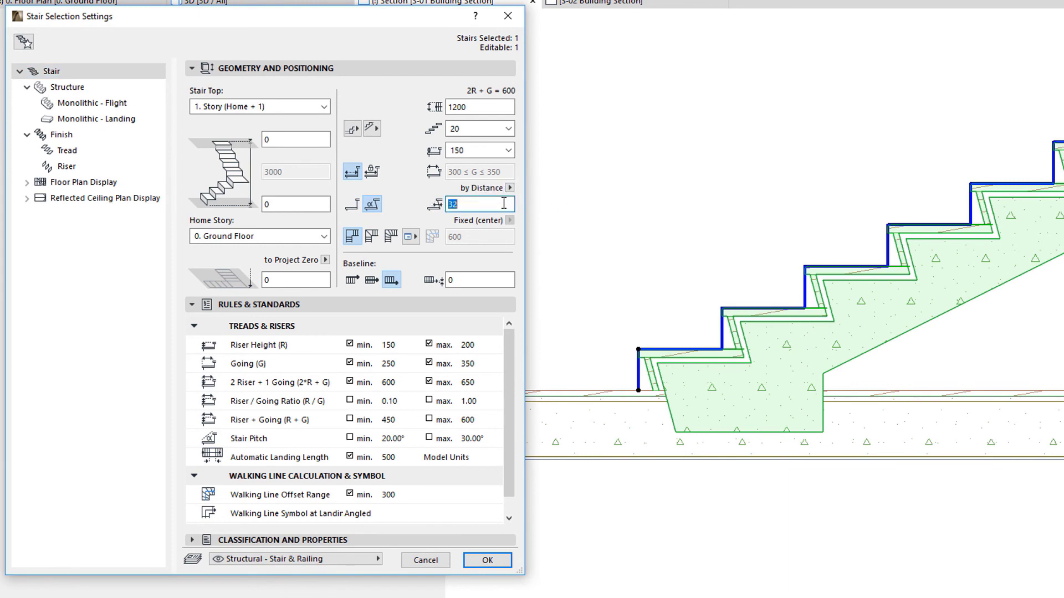
type("50")
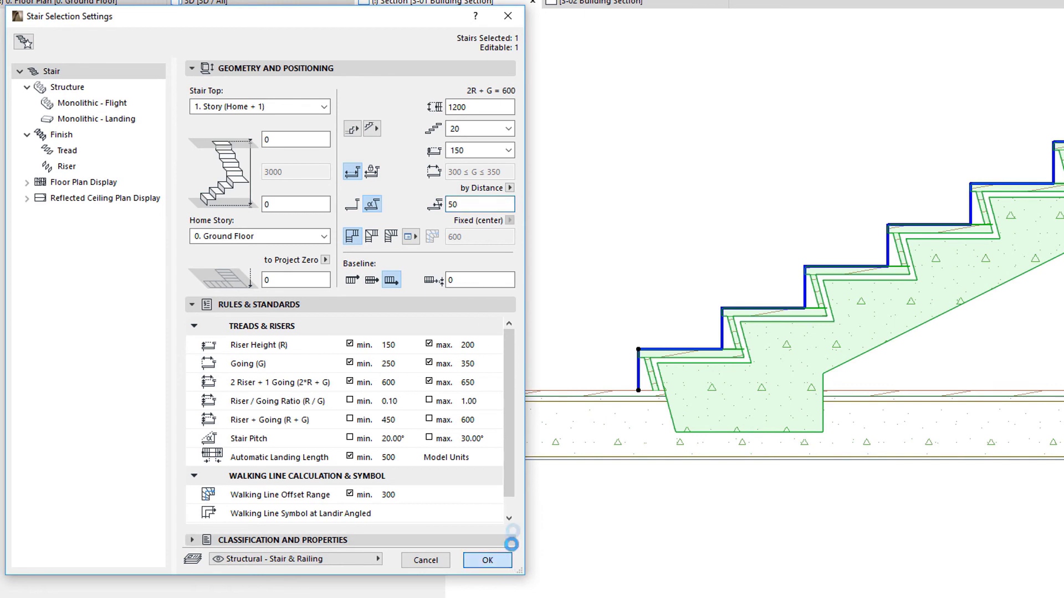
left_click(486, 560)
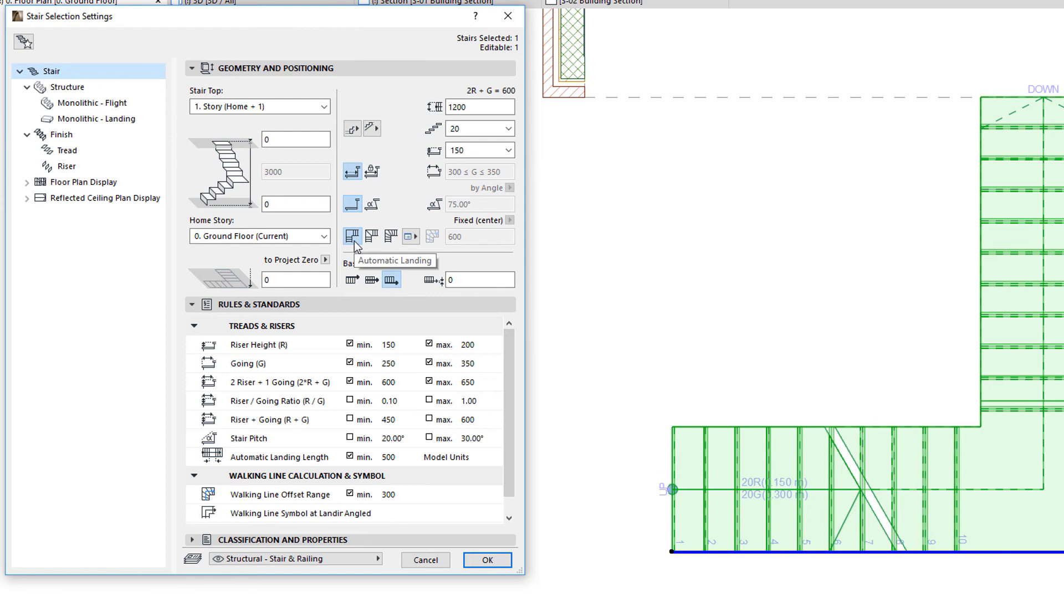
- Try both winder turning types on the L-shaped stair, review the winder and landing options, and return the turning type to Automatic Landing
left_click(372, 237)
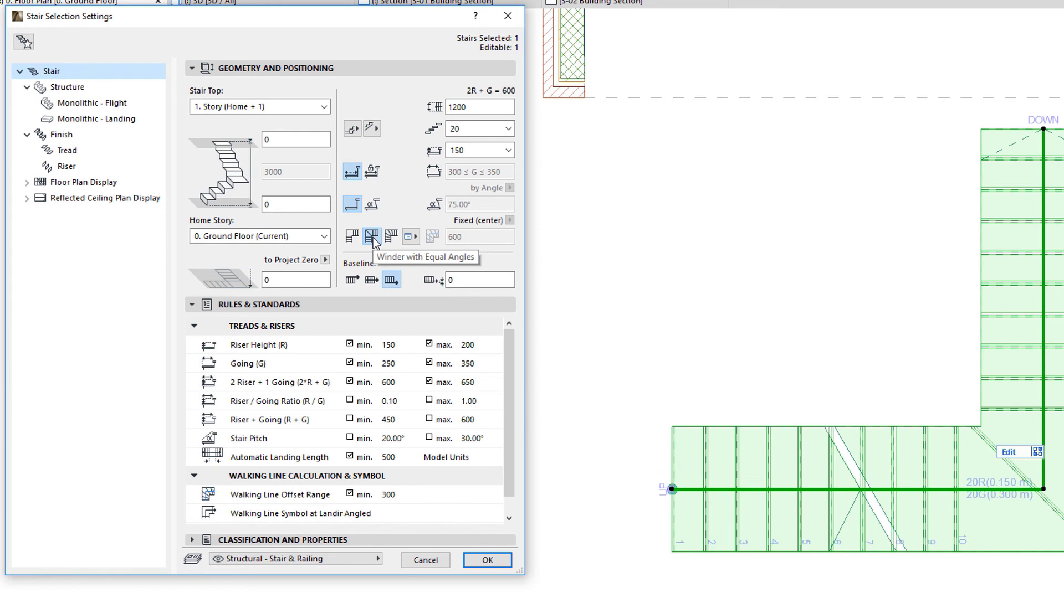
left_click(390, 236)
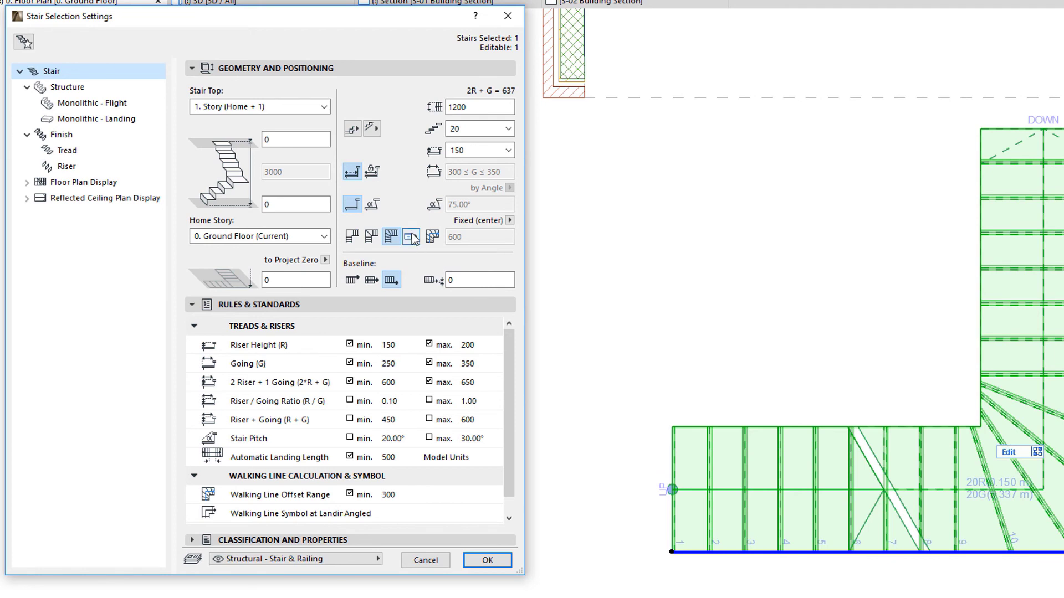
left_click(410, 237)
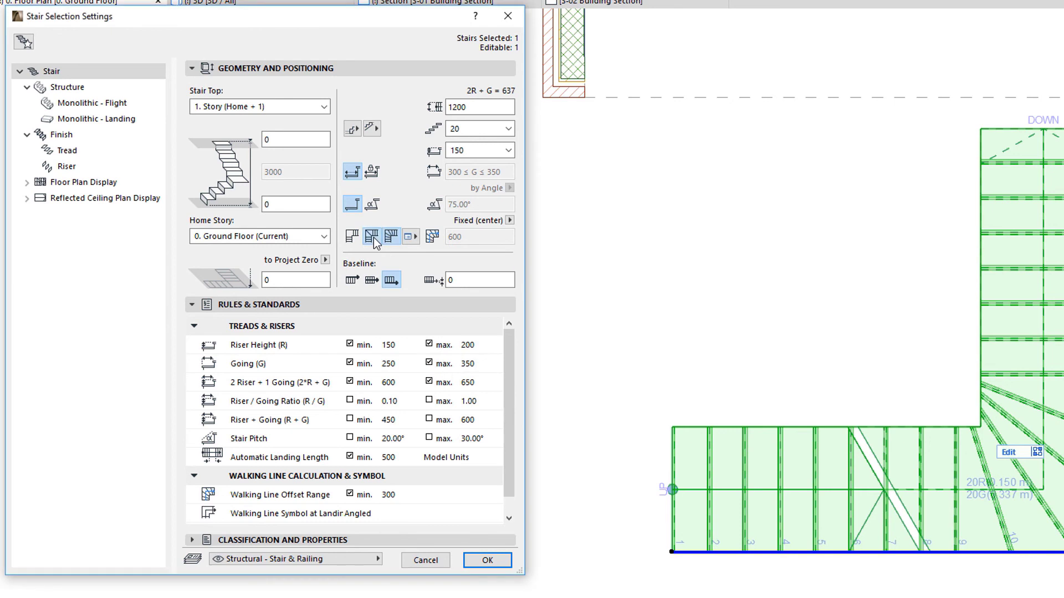
left_click(411, 236)
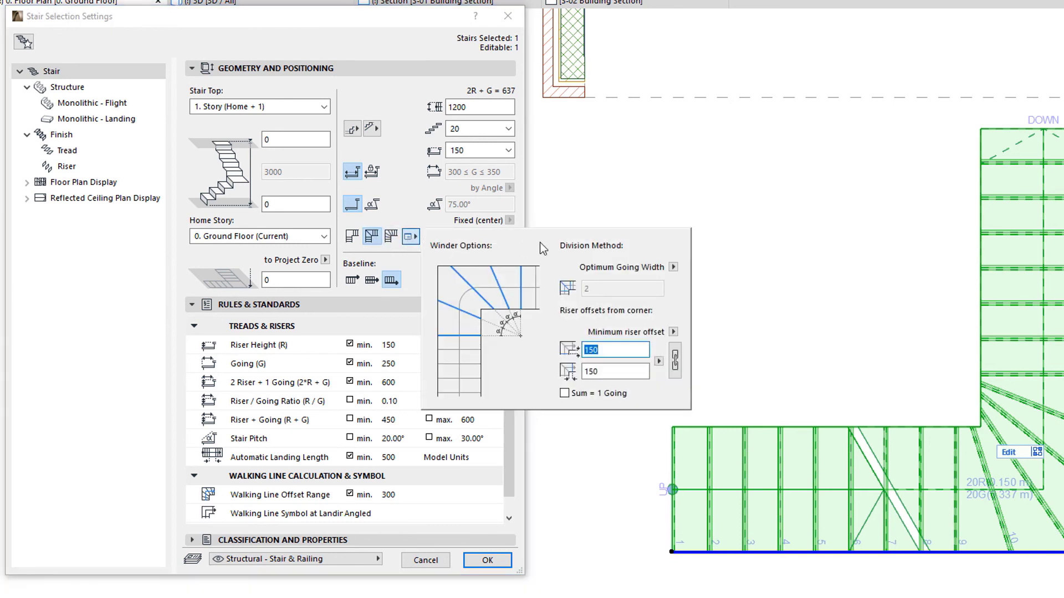
left_click(352, 237)
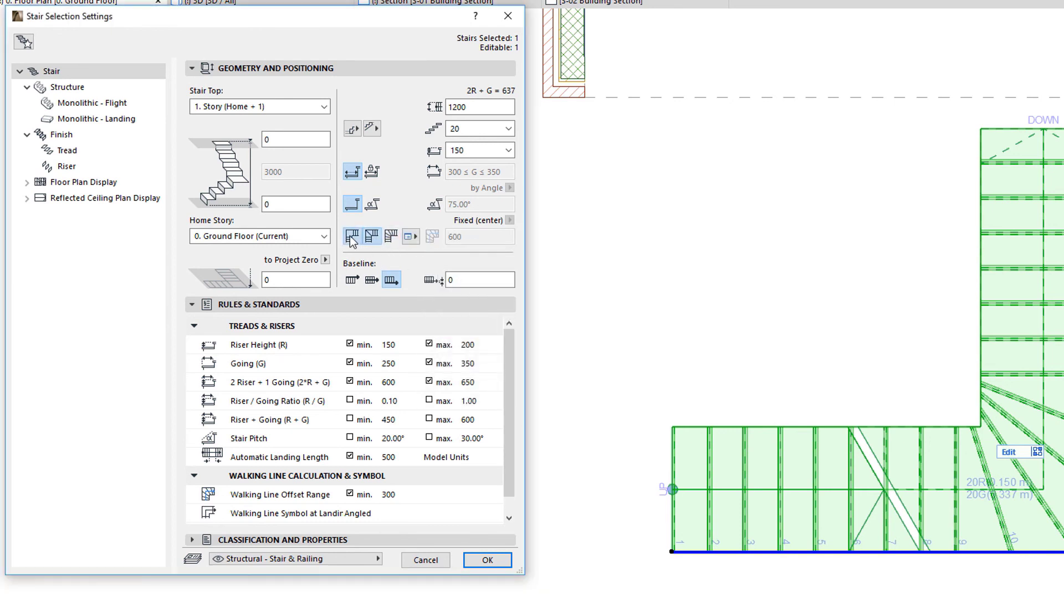
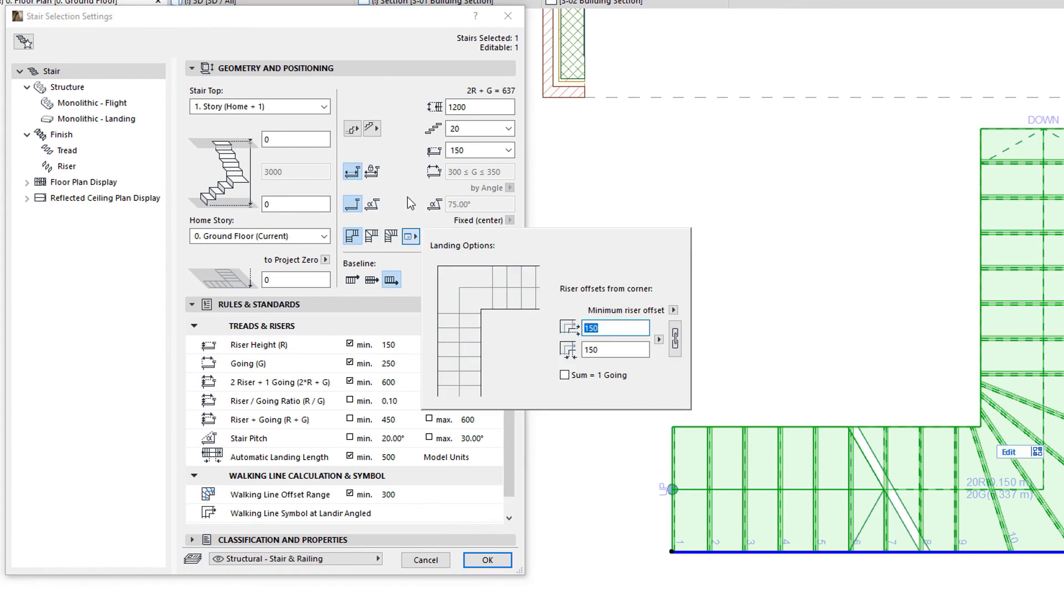
left_click(413, 206)
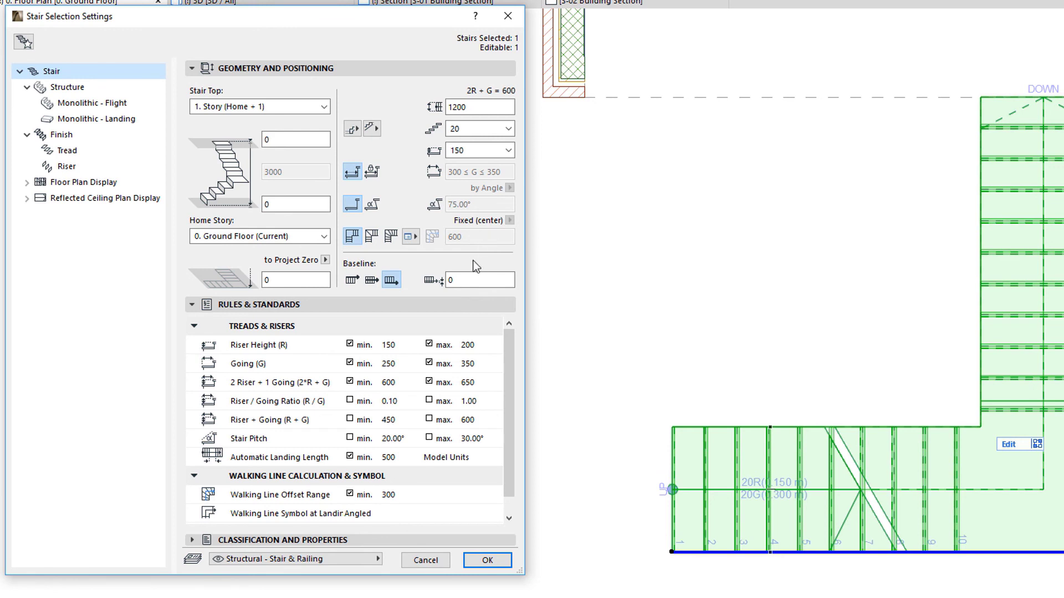
- Switch the stair to the second winder turning type, try Fixed (left offset) for its walking line and choose Fixed (right offset)
left_click(391, 236)
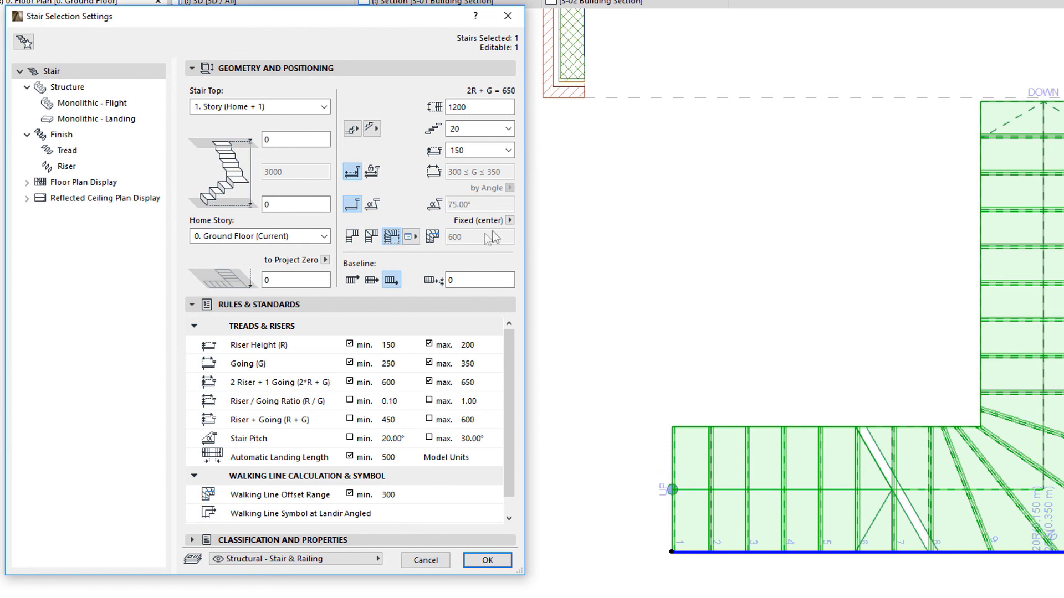
left_click(509, 221)
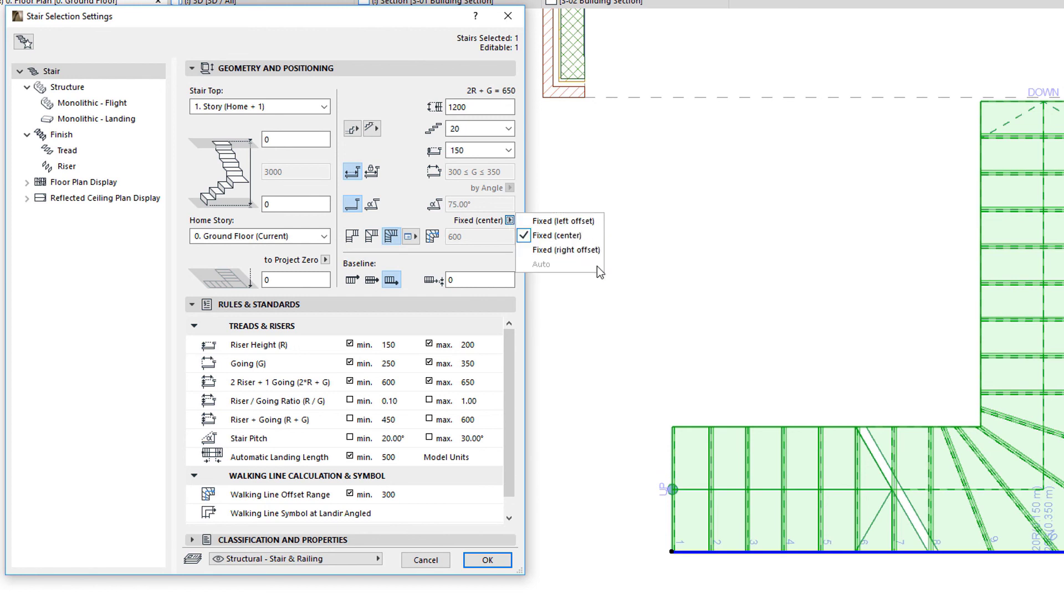
left_click(581, 221)
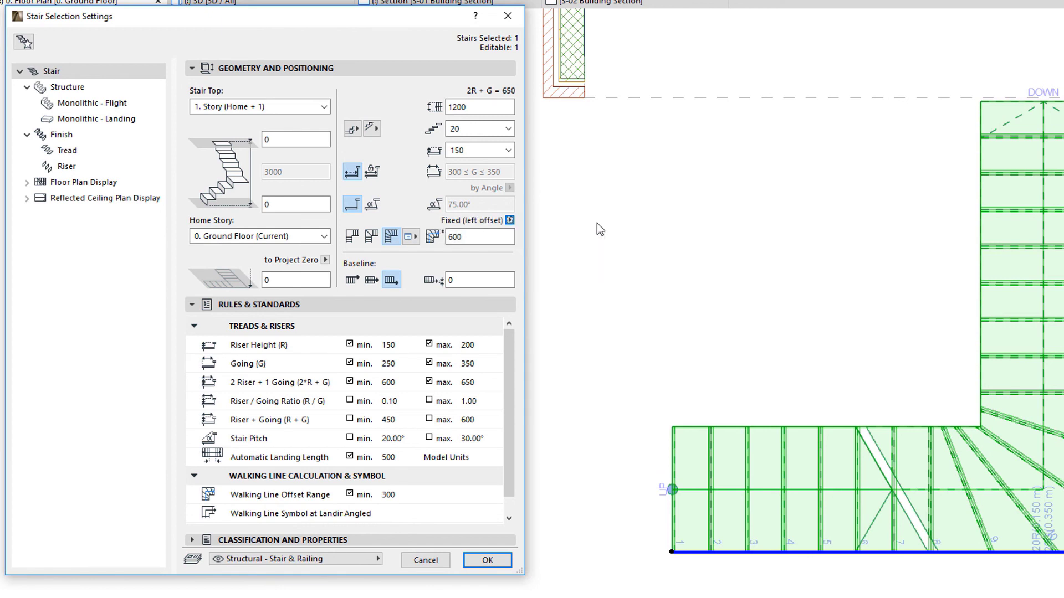
left_click(509, 220)
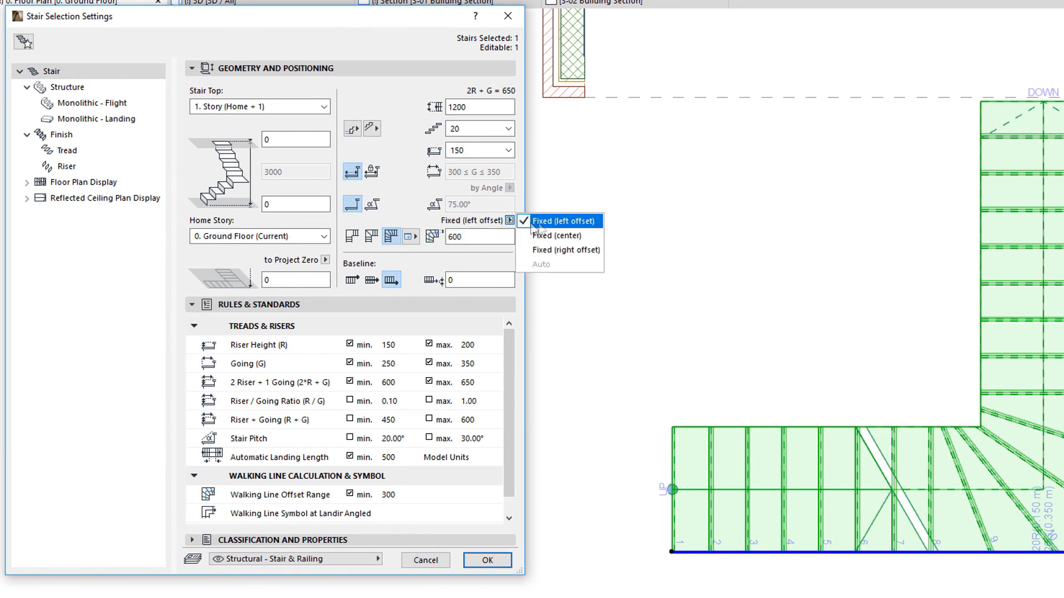
left_click(602, 254)
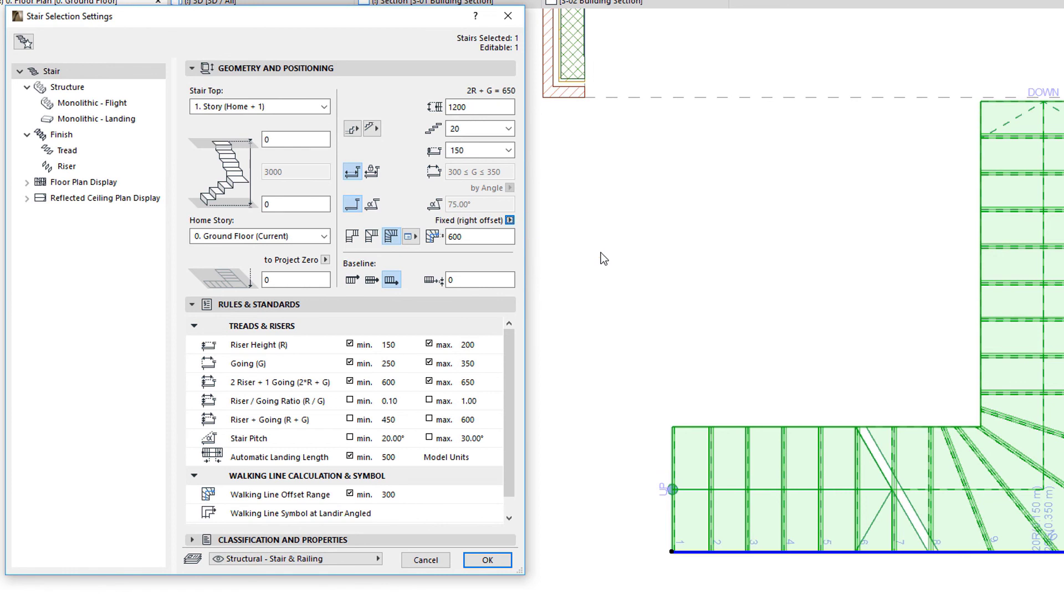
- Set the walking line offset to 500, compare the left and right offset options, and apply the settings with Fixed (right offset)
double_click(494, 236)
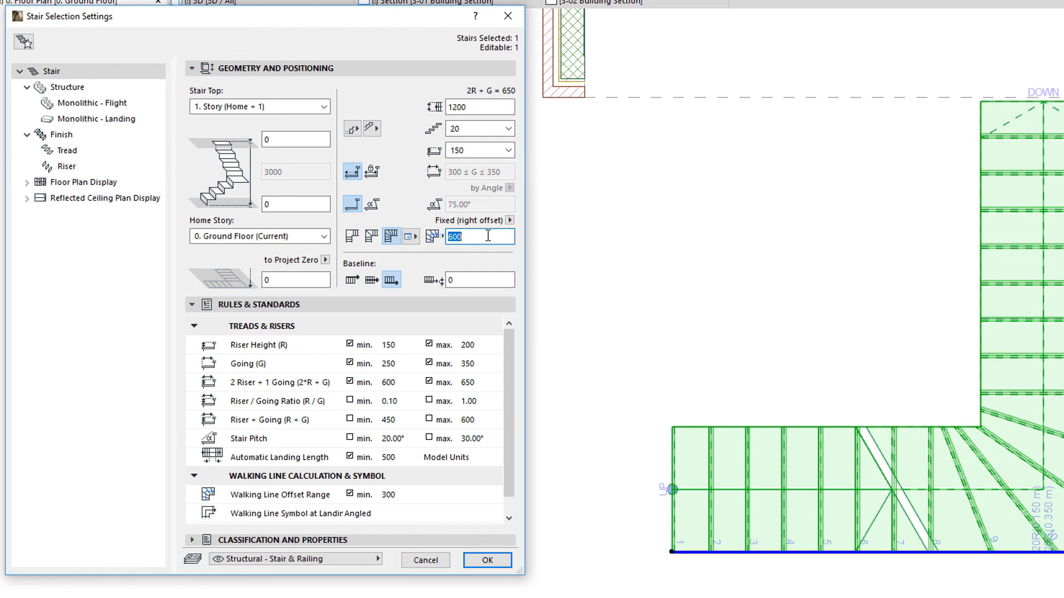
type("500")
left_click(510, 220)
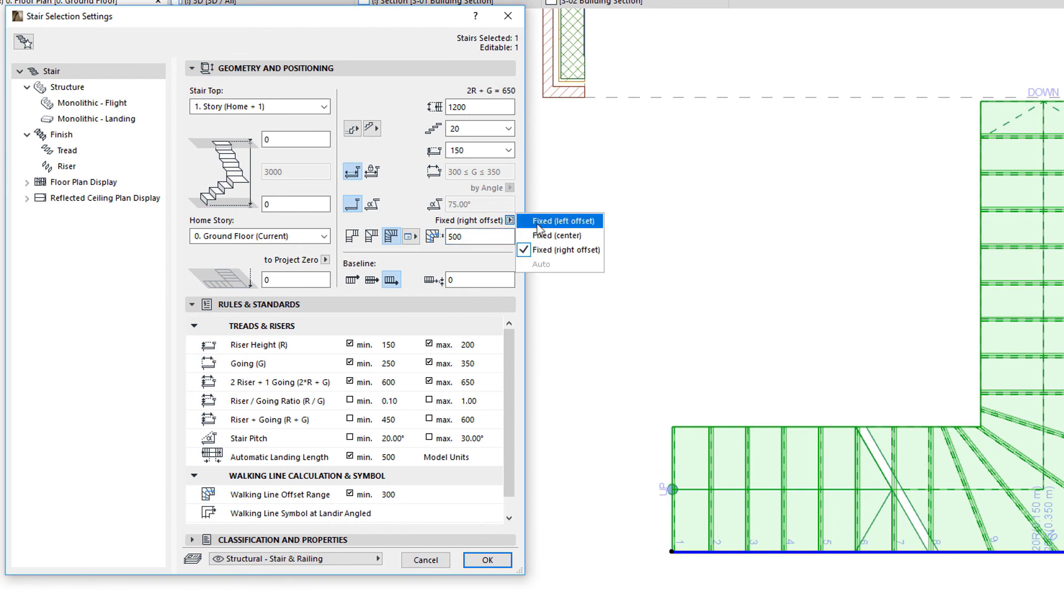
left_click(538, 222)
left_click(509, 220)
left_click(560, 250)
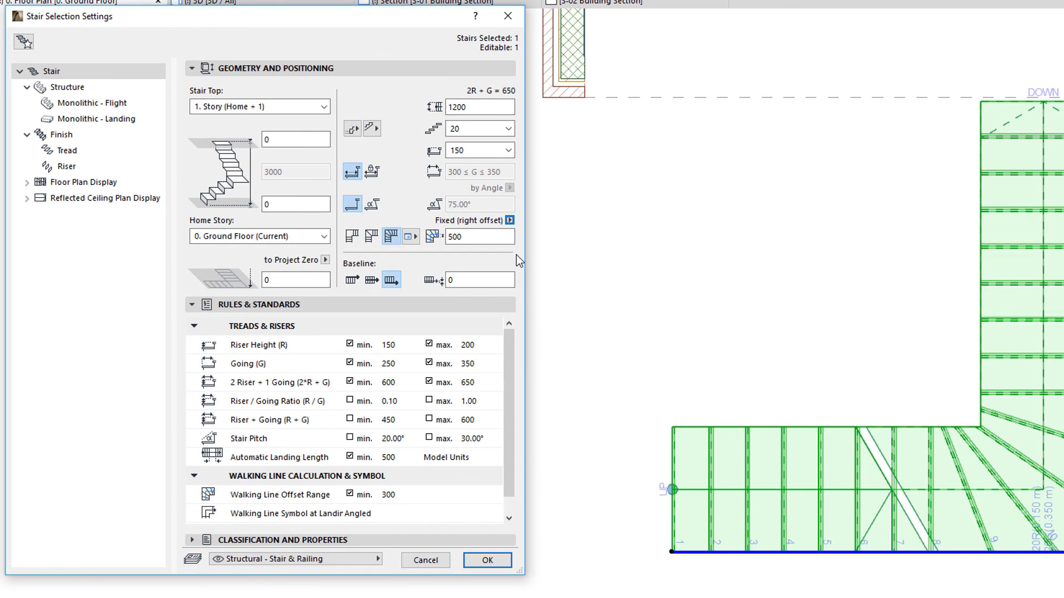
left_click(488, 560)
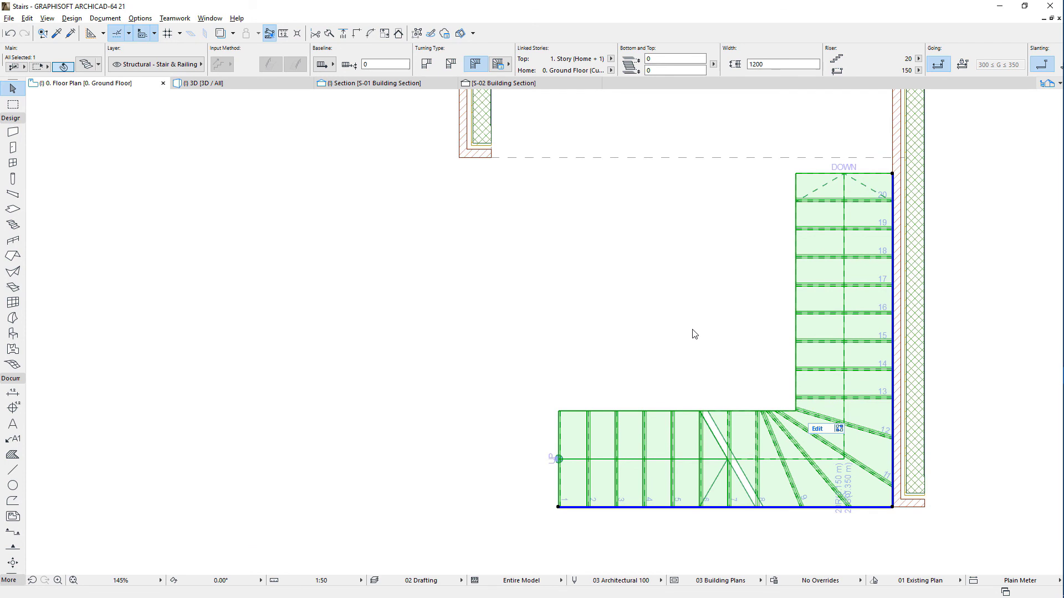
- Preview the left and center baseline positions in the selected stair's settings, then return the baseline to the right edge
key("ctrl+t")
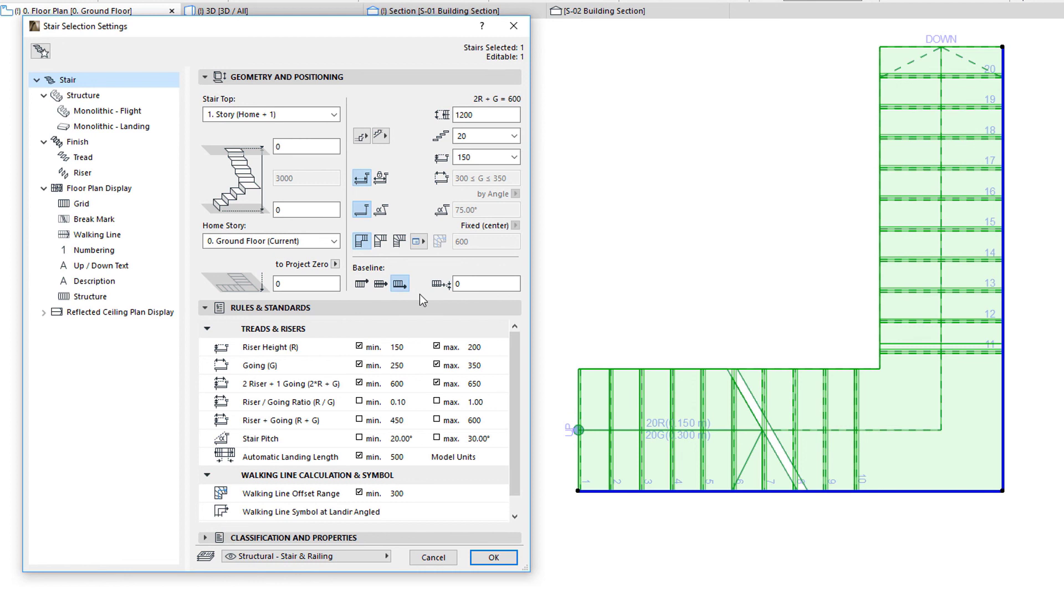
left_click(361, 283)
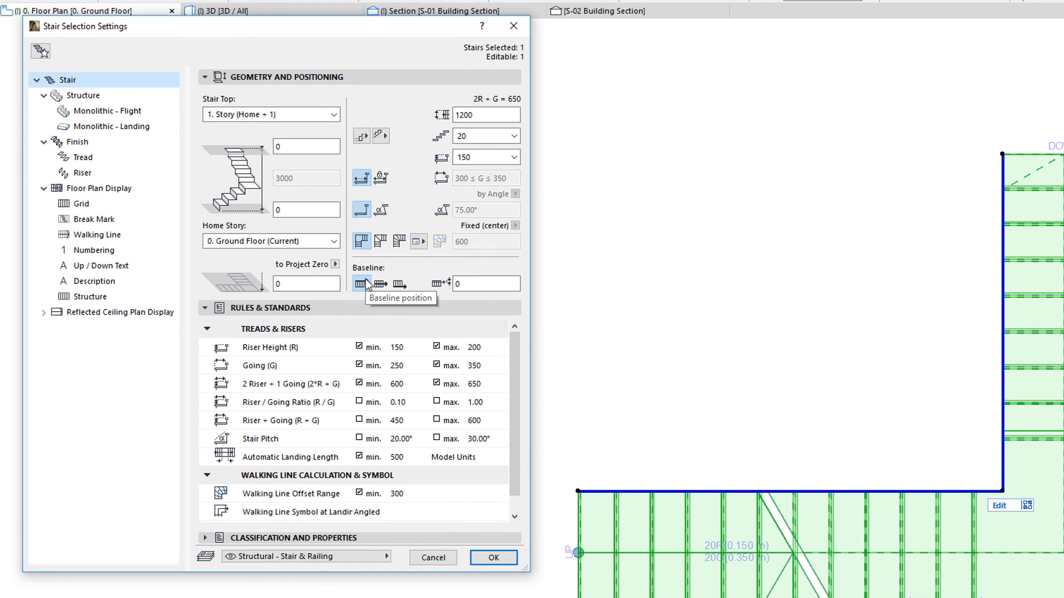
left_click(381, 283)
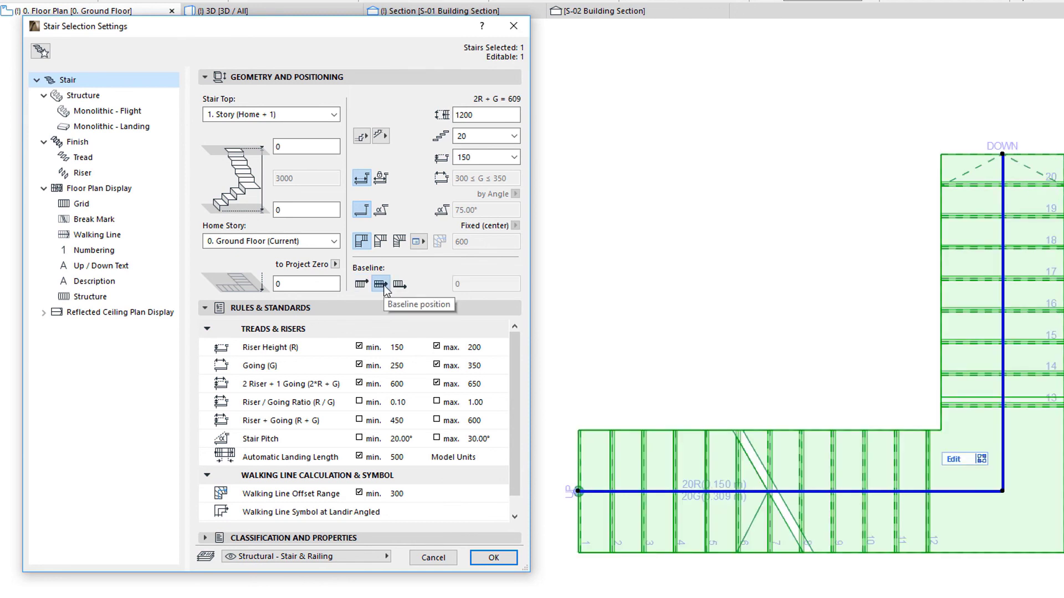
left_click(399, 284)
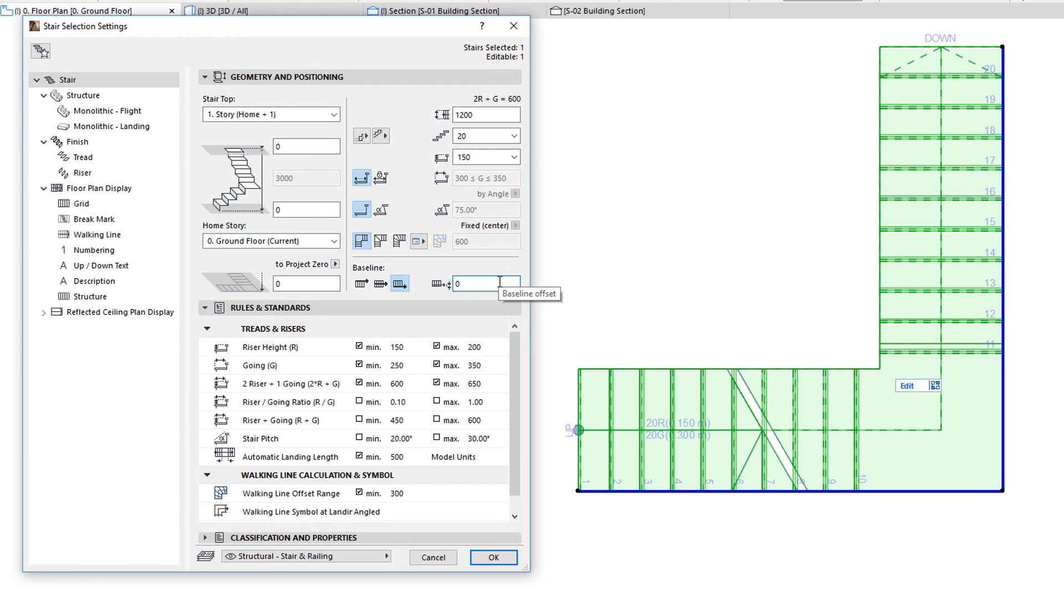
- Set the selected stair's baseline offset to 300 and apply the change
double_click(500, 282)
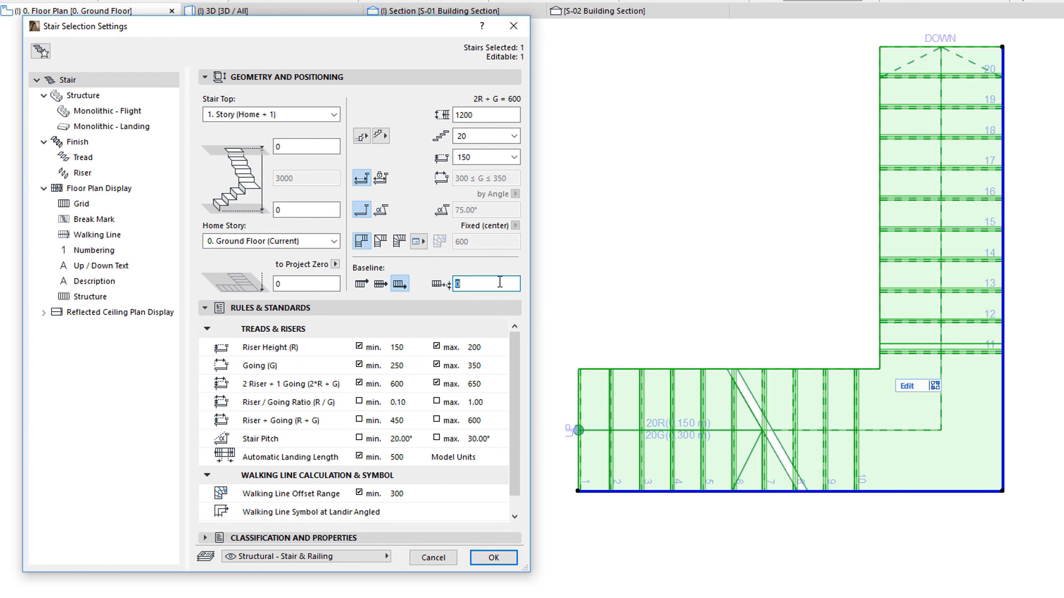
type("300")
left_click(494, 557)
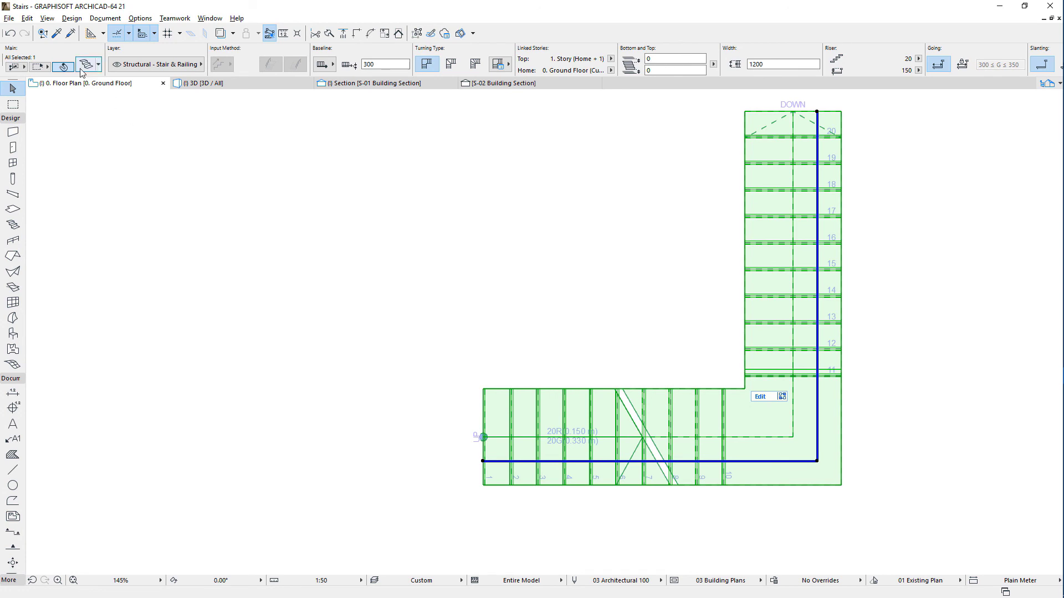
- Reopen the selection settings of the L-shaped stair
key("ctrl+t")
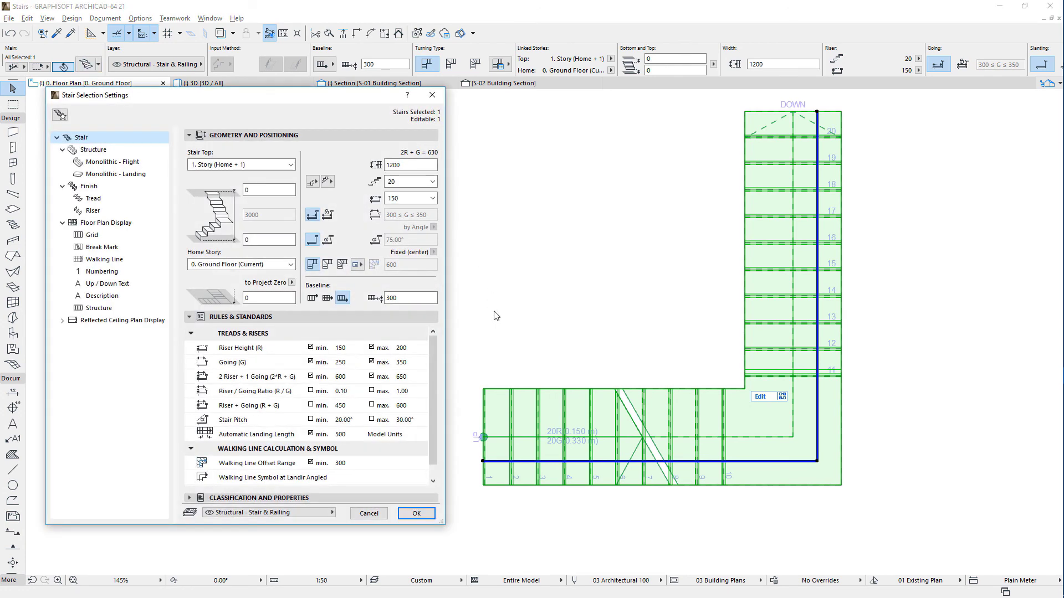